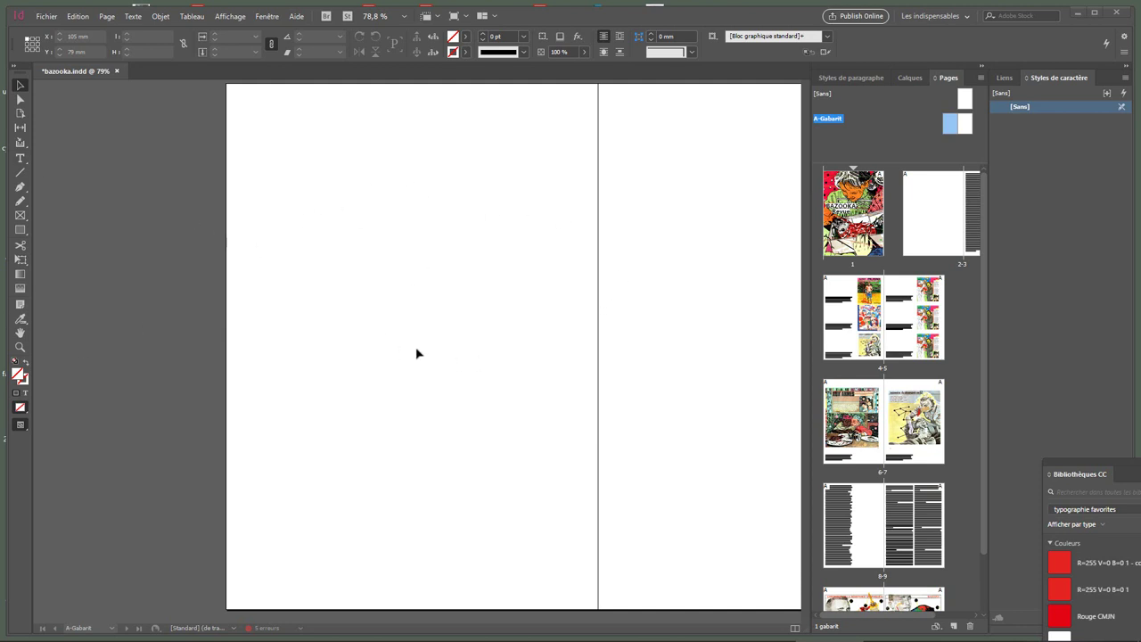
Step: Open the units and increments preferences and review the stroke unit choices, leaving Points selected
left_click(78, 16)
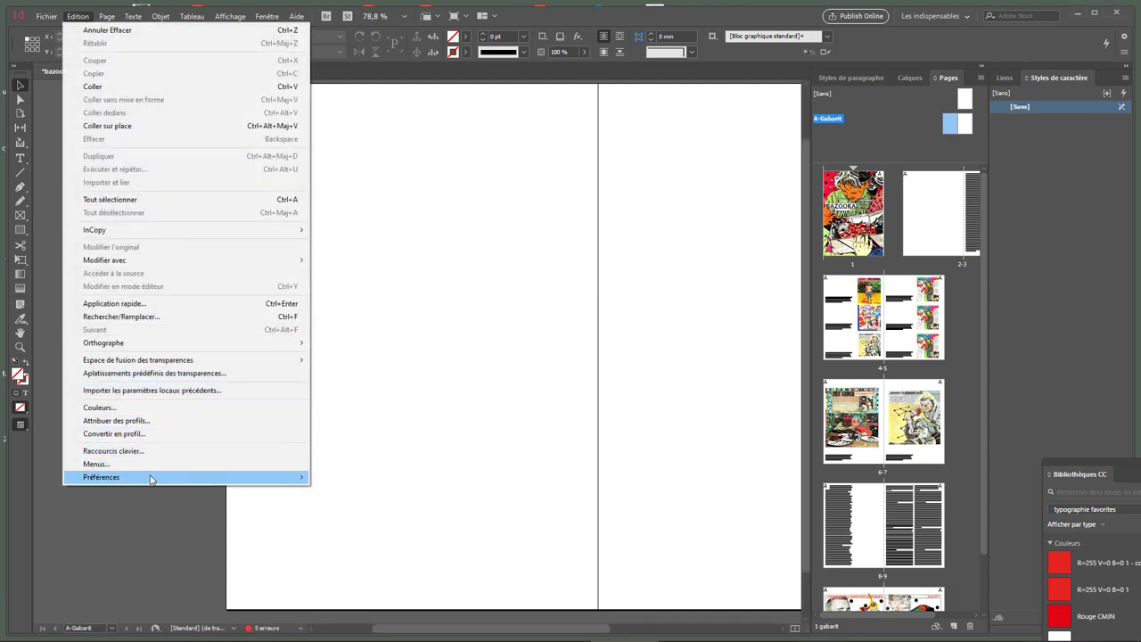
mouse_move(151, 479)
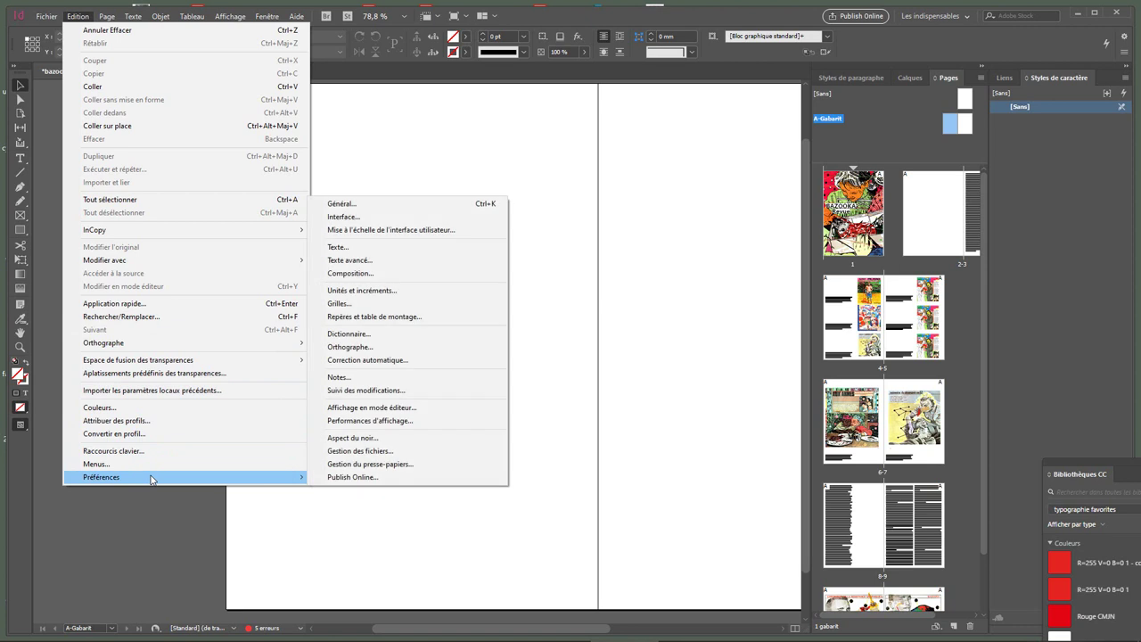
left_click(362, 291)
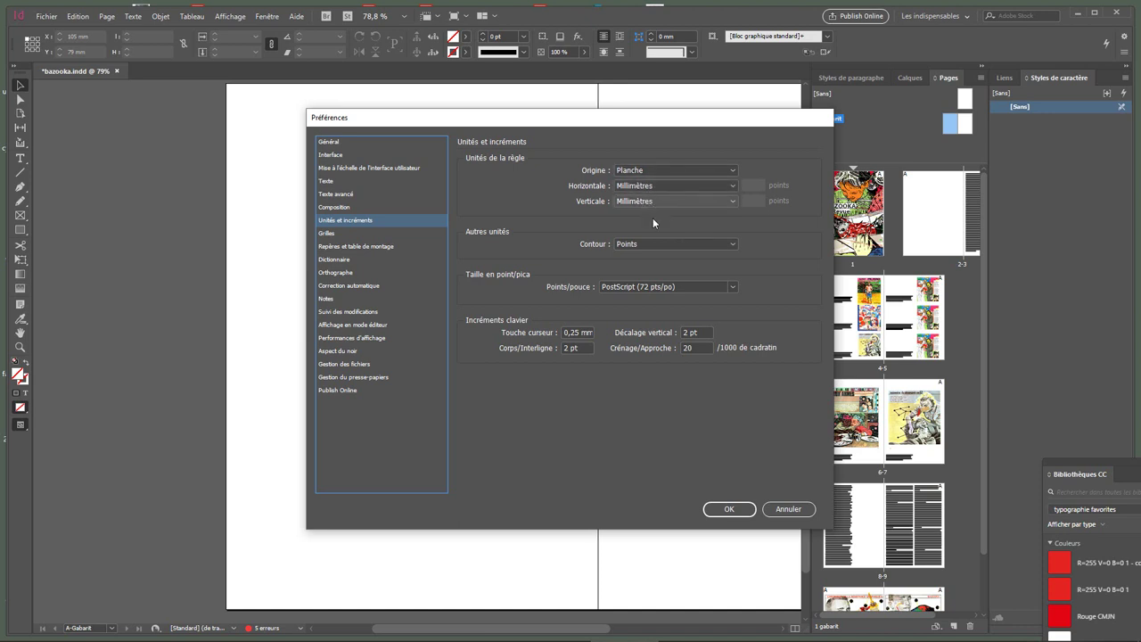
left_click(637, 243)
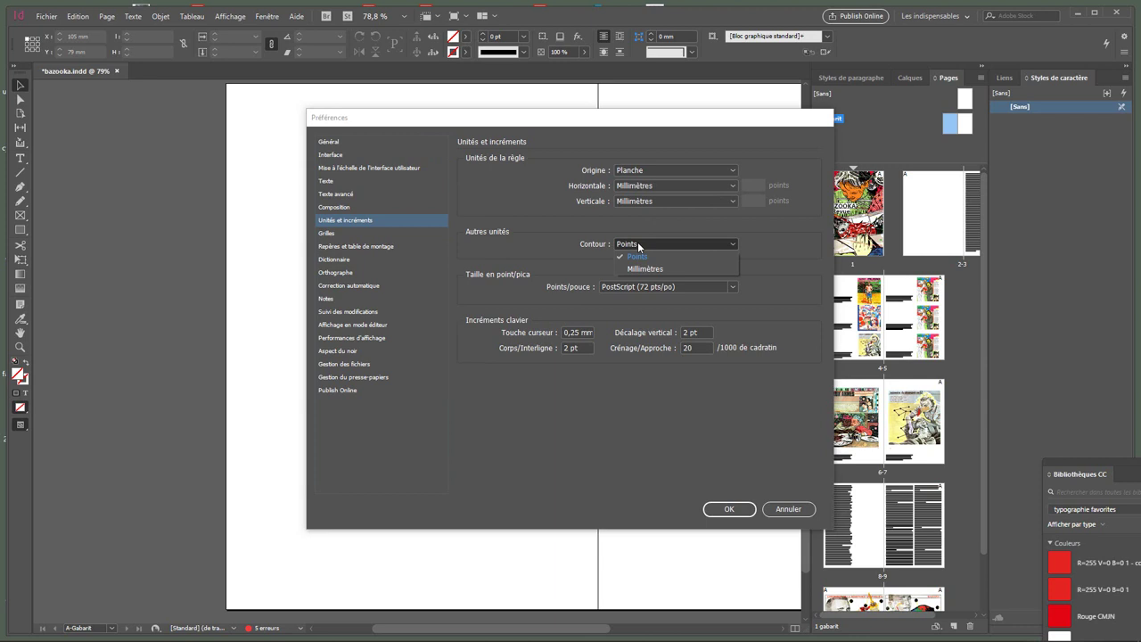
left_click(638, 245)
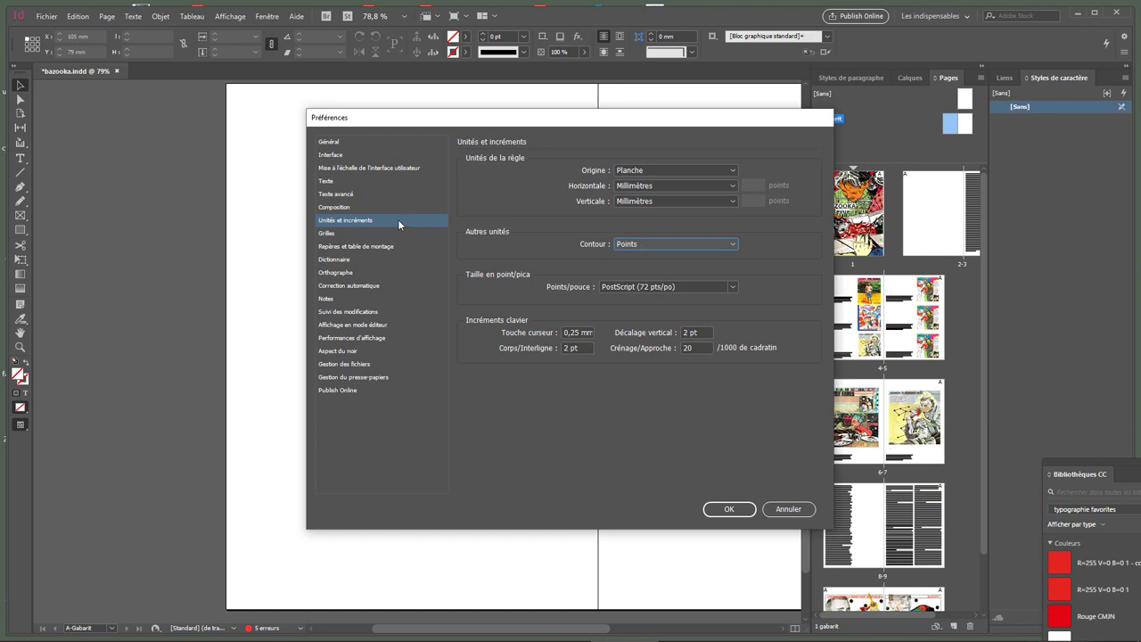
Step: In the grid preferences, set the baseline grid to start at 10 mm with an increment of 1 pt
left_click(339, 235)
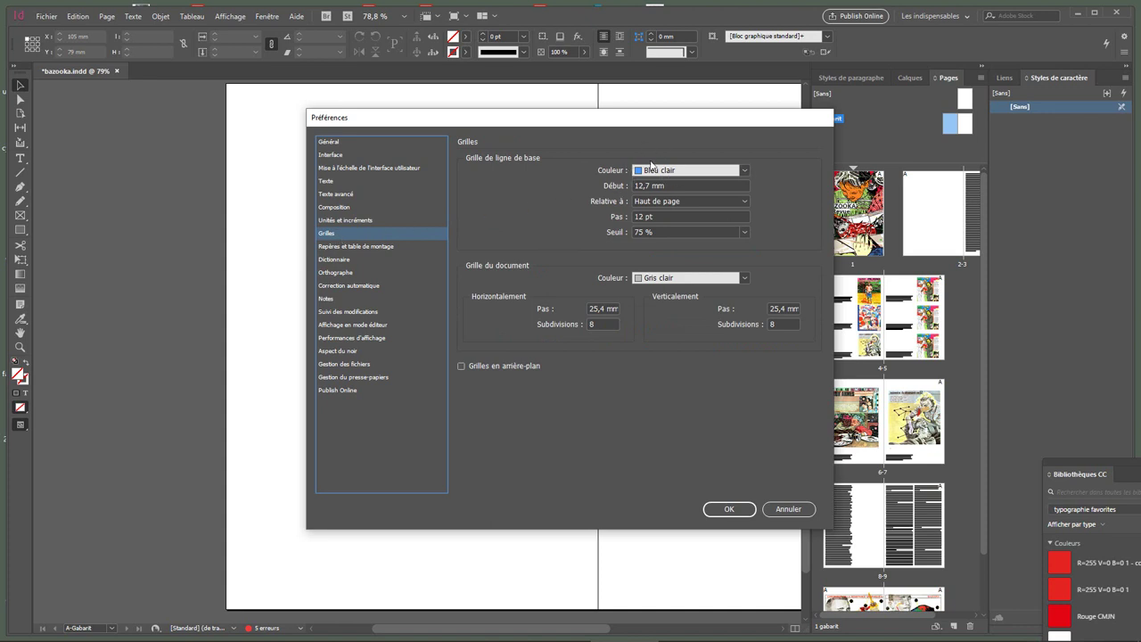
left_click(606, 184)
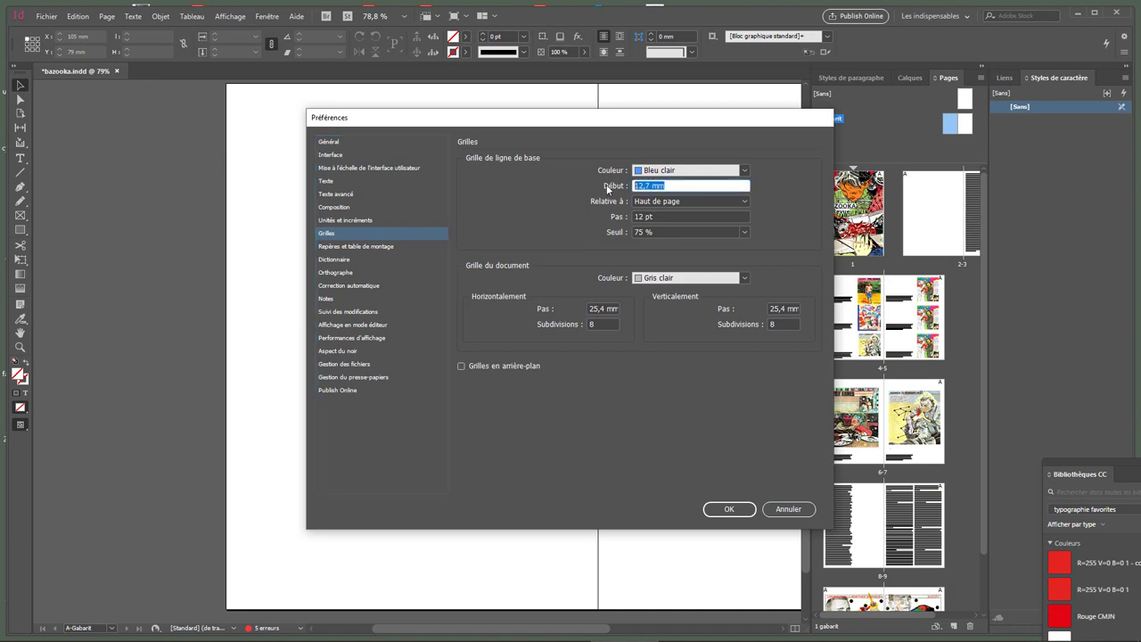
type("10")
left_click(593, 217)
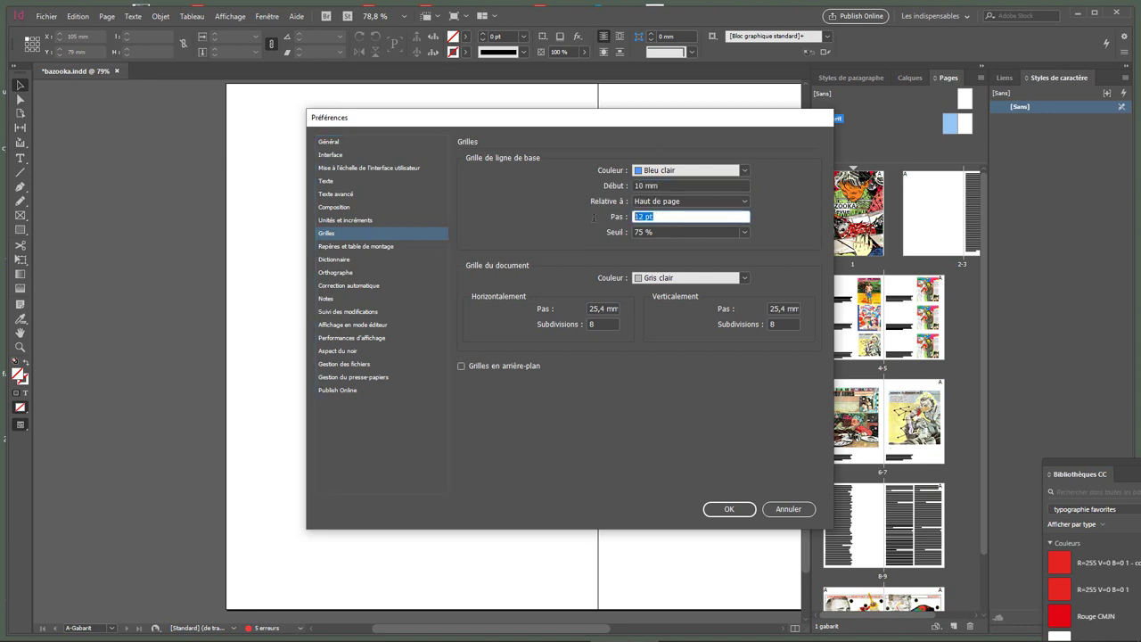
type("1")
Step: Set the document grid spacing to 10 mm both horizontally and vertically, and apply the preferences
left_click_drag(589, 308, 637, 315)
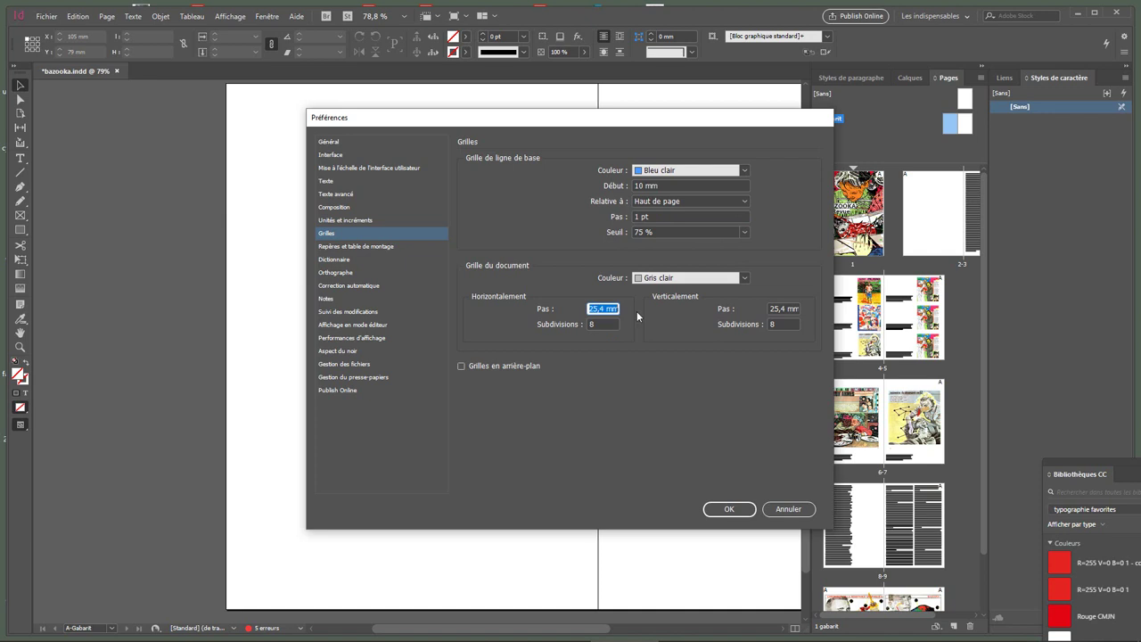
type("10")
left_click_drag(772, 308, 823, 309)
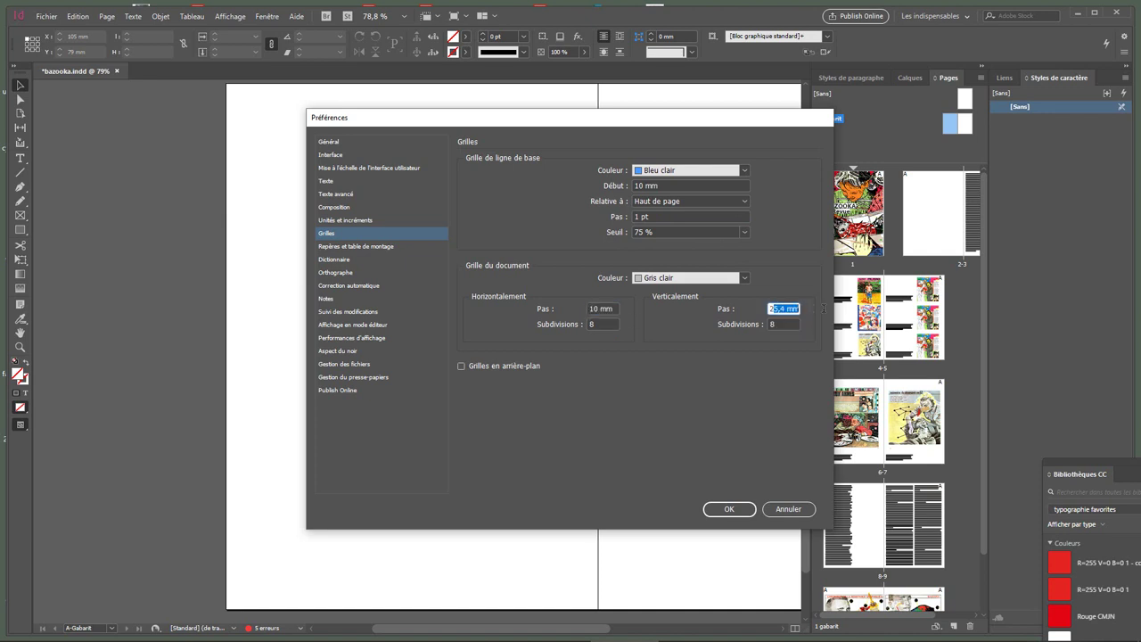
type("2")
type("10")
key("Tab")
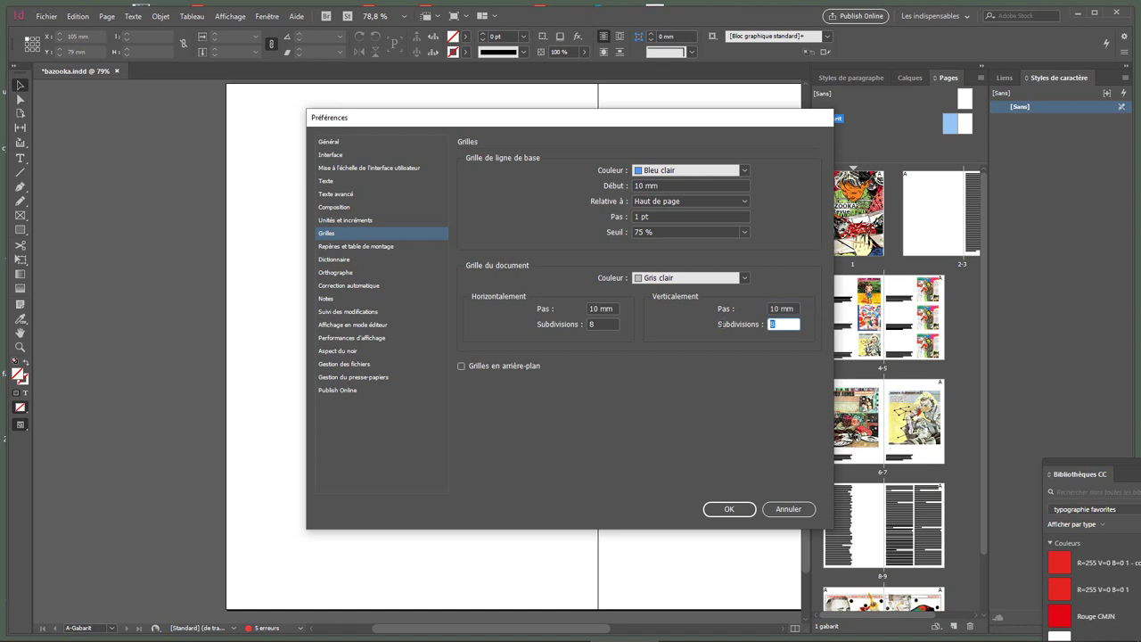
left_click(729, 509)
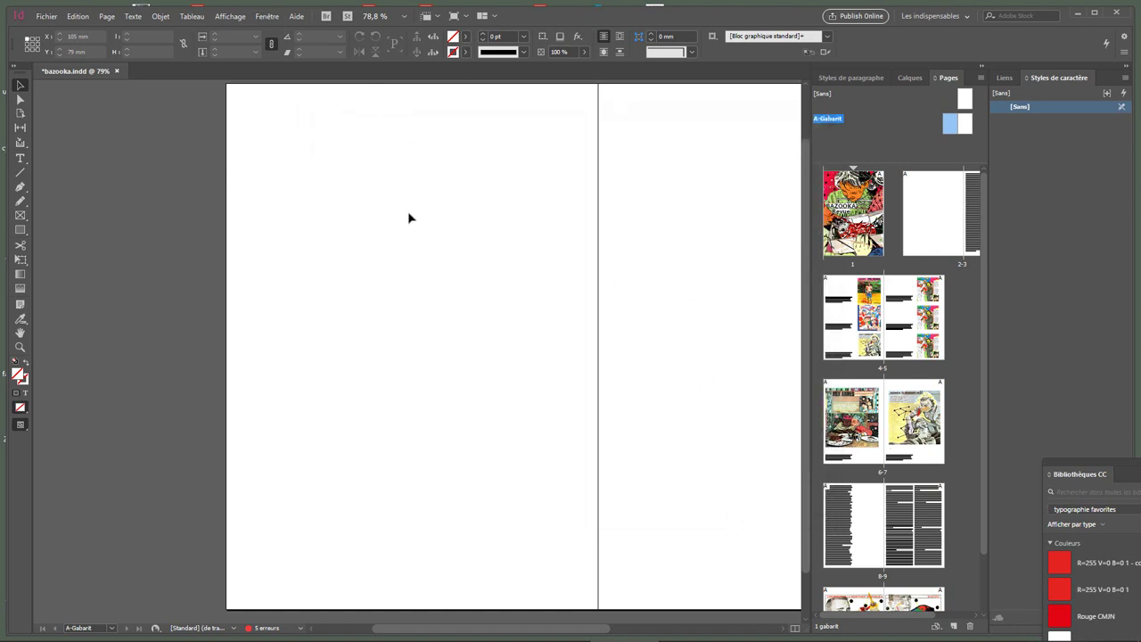
Step: Show the margin and column guides on the A-Gabarit master spread
left_click(229, 17)
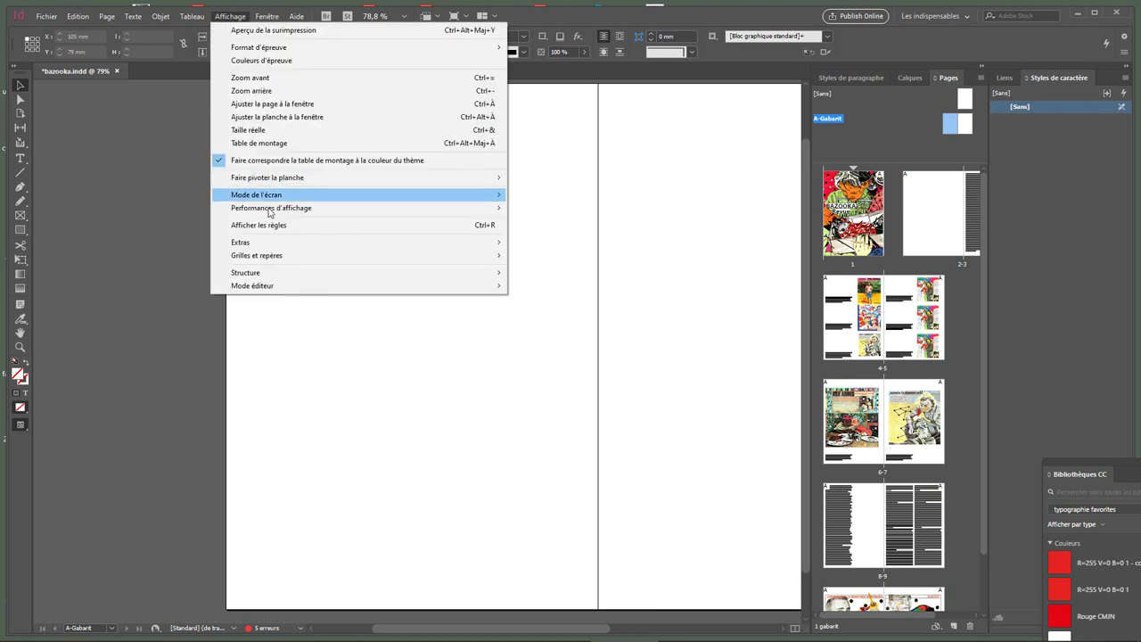
mouse_move(273, 243)
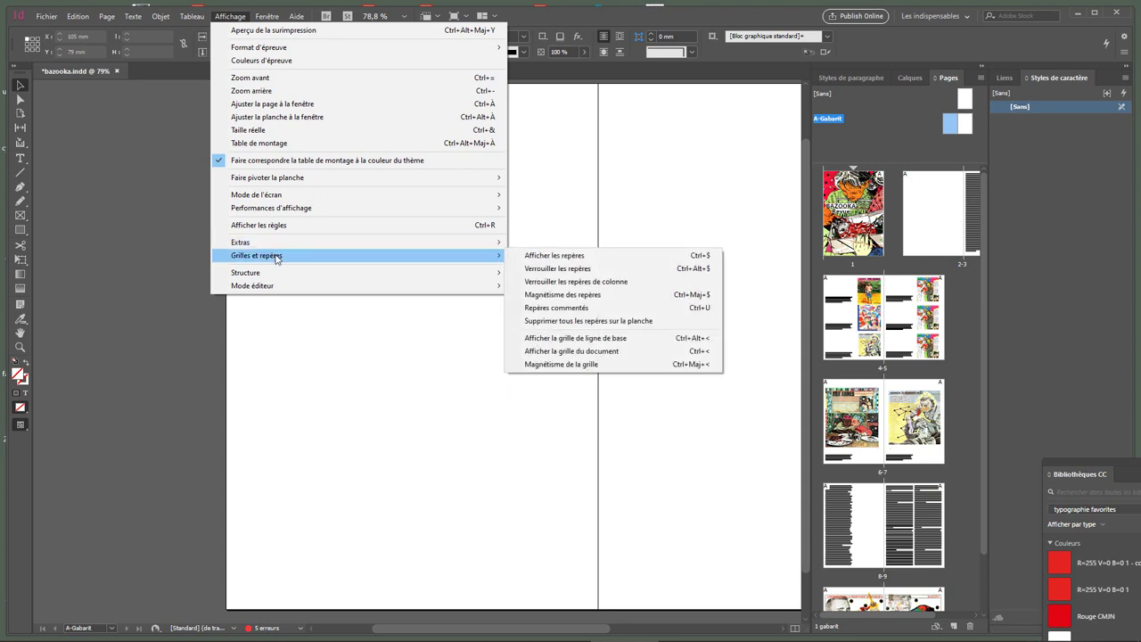
left_click(618, 258)
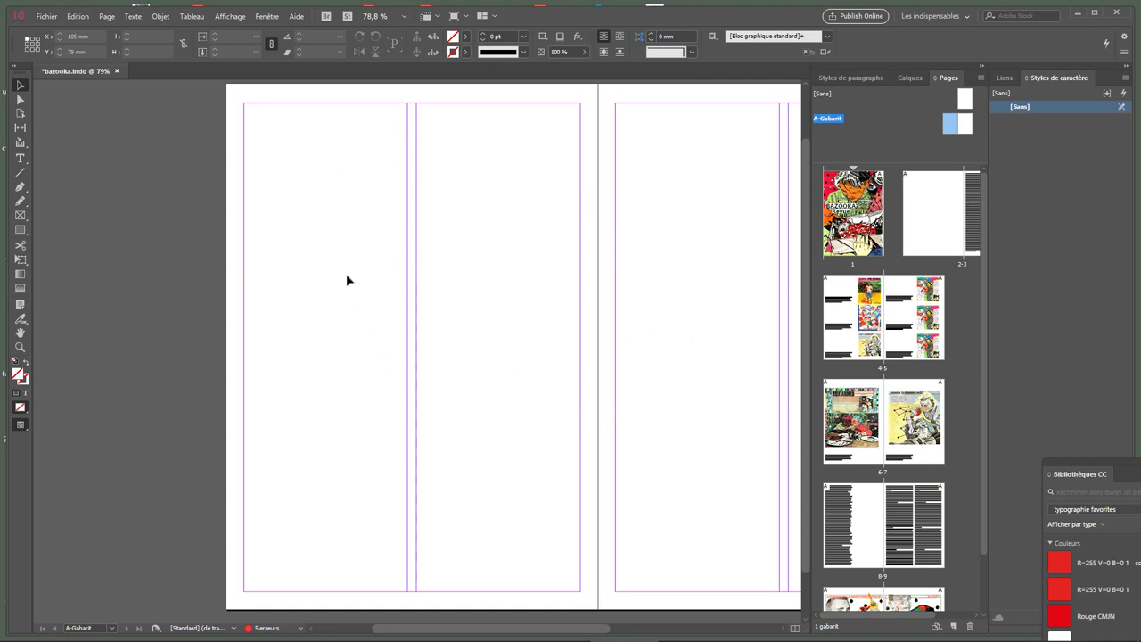
Step: Display the baseline grid and the document grid on the master spread
left_click(235, 17)
mouse_move(317, 259)
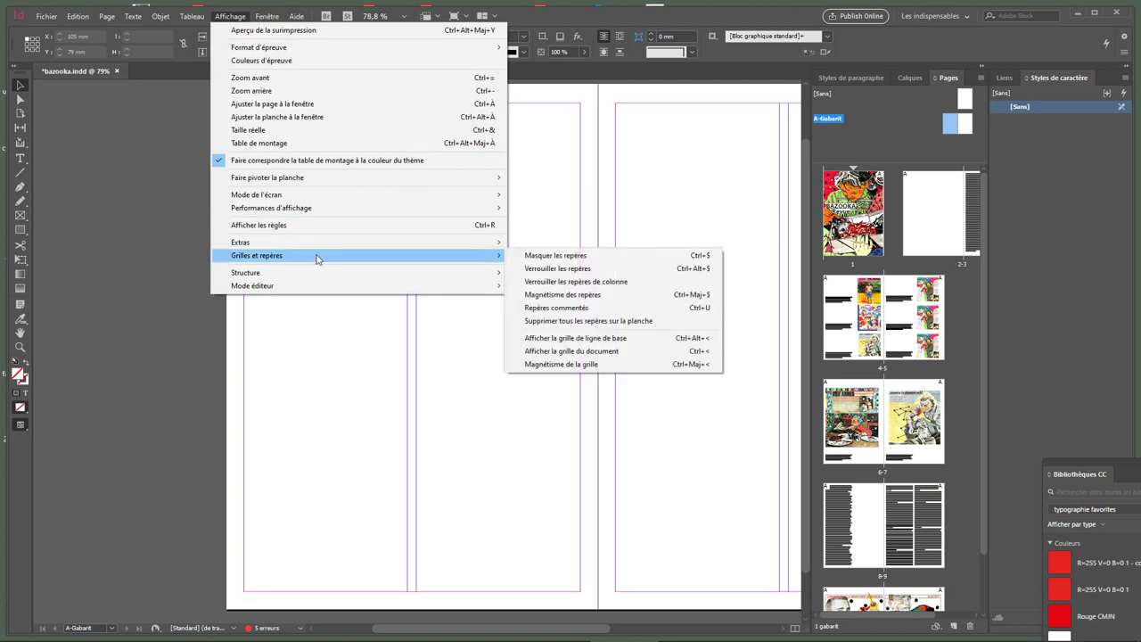
left_click(580, 340)
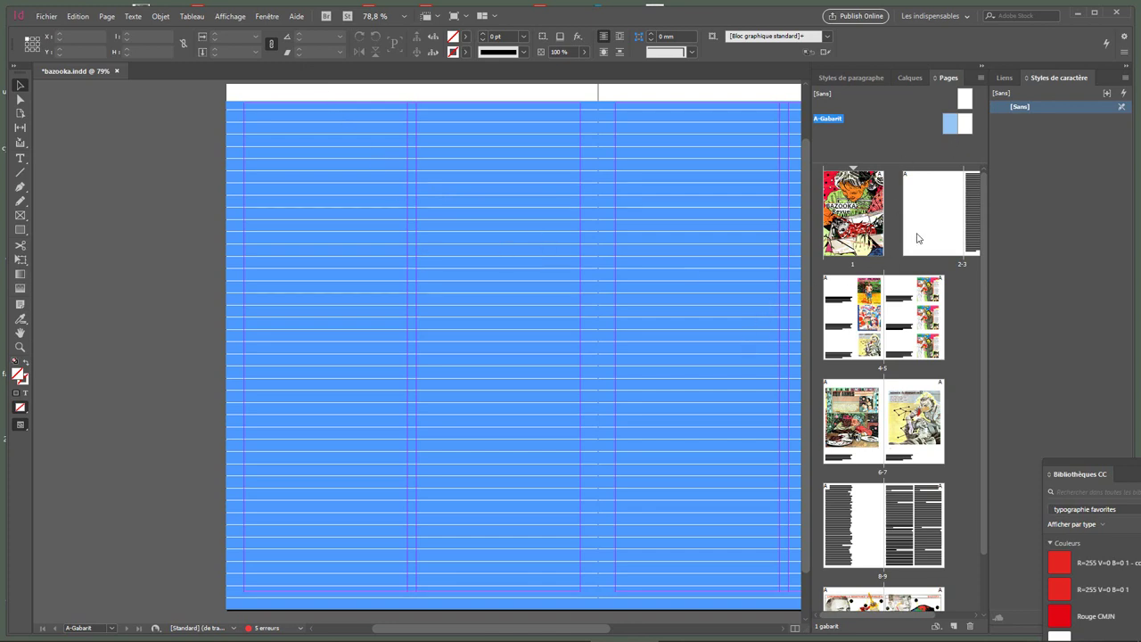
left_click(221, 17)
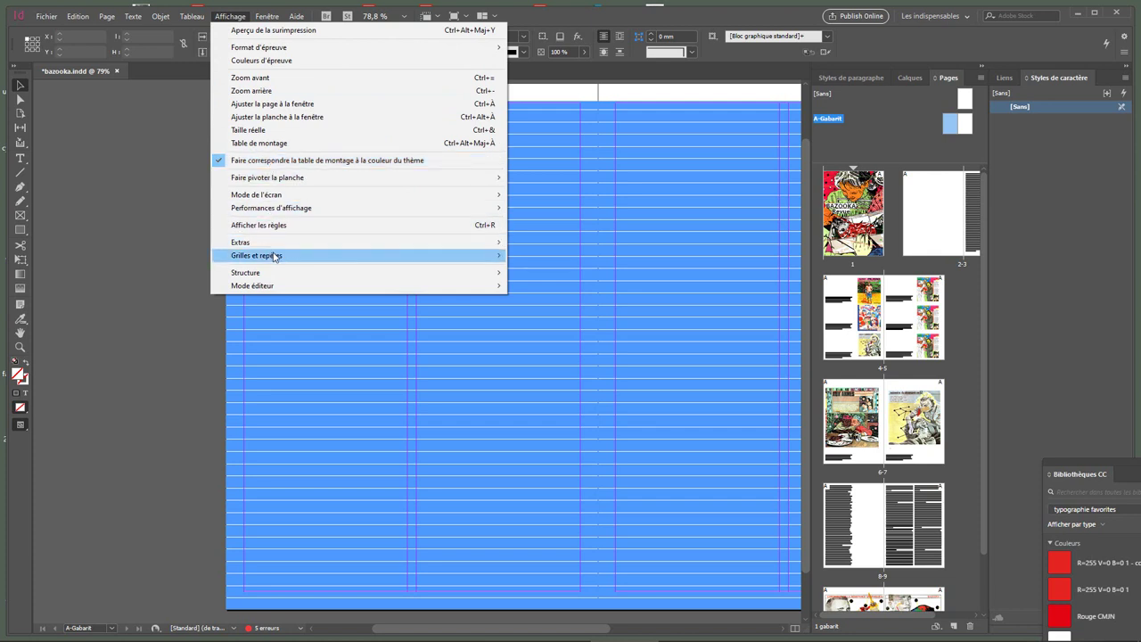
mouse_move(275, 257)
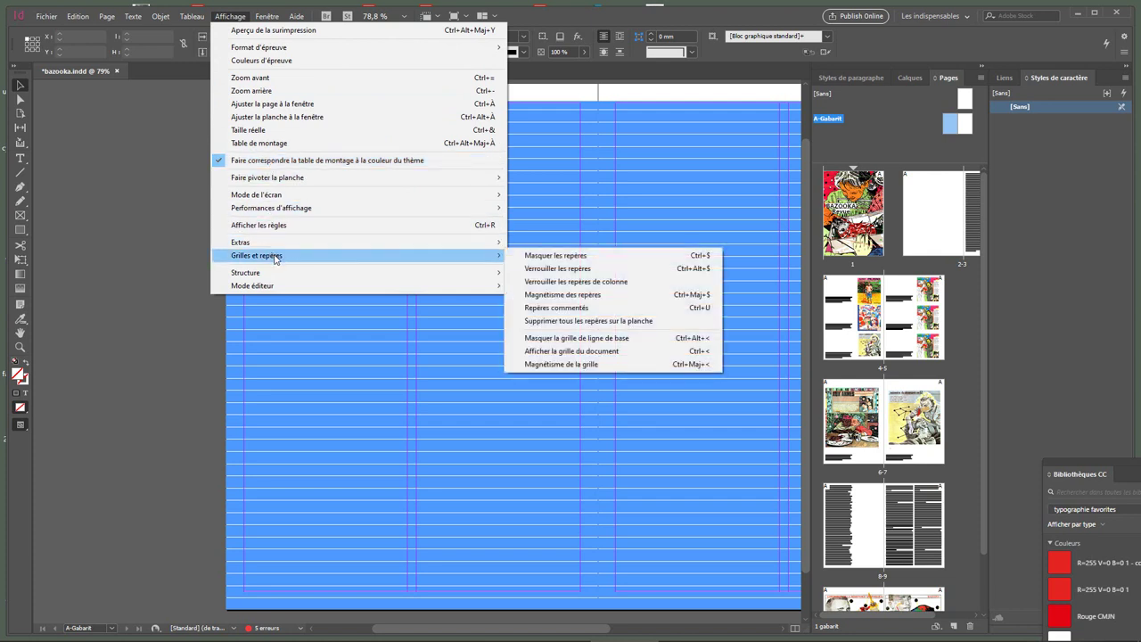
left_click(576, 353)
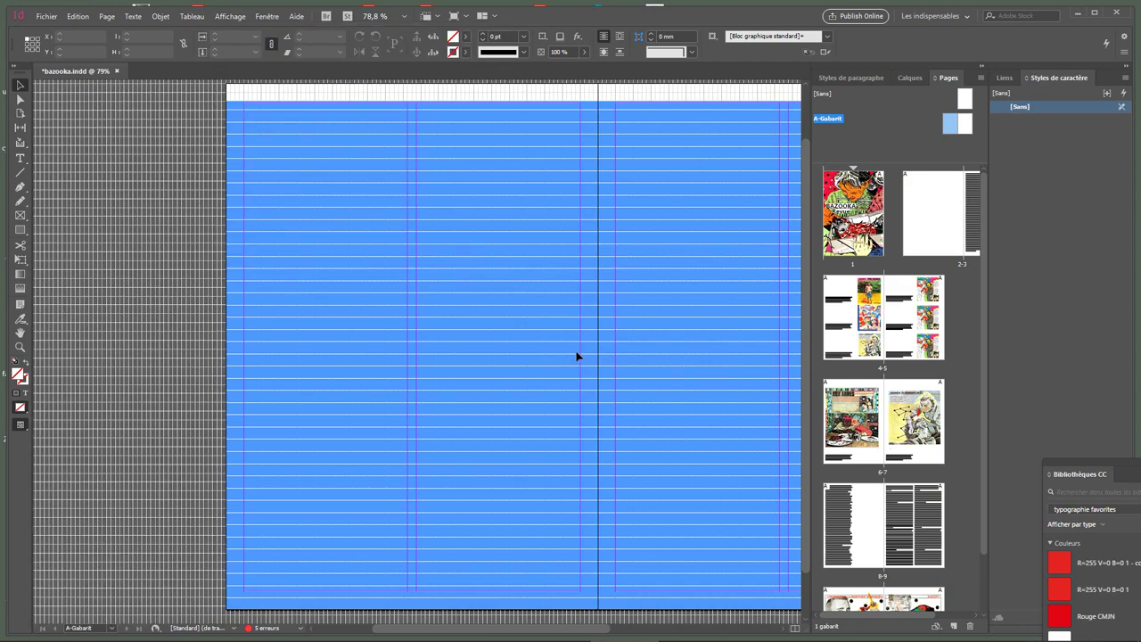
Step: Hide the baseline grid and the document grid, keeping only the guides displayed
left_click(266, 17)
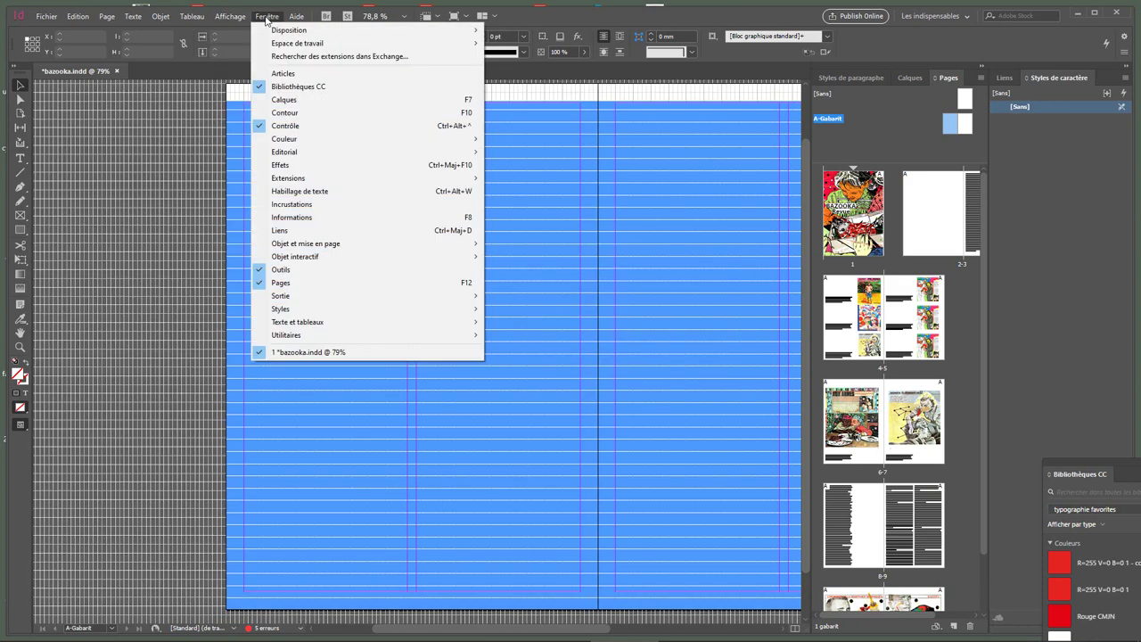
mouse_move(230, 16)
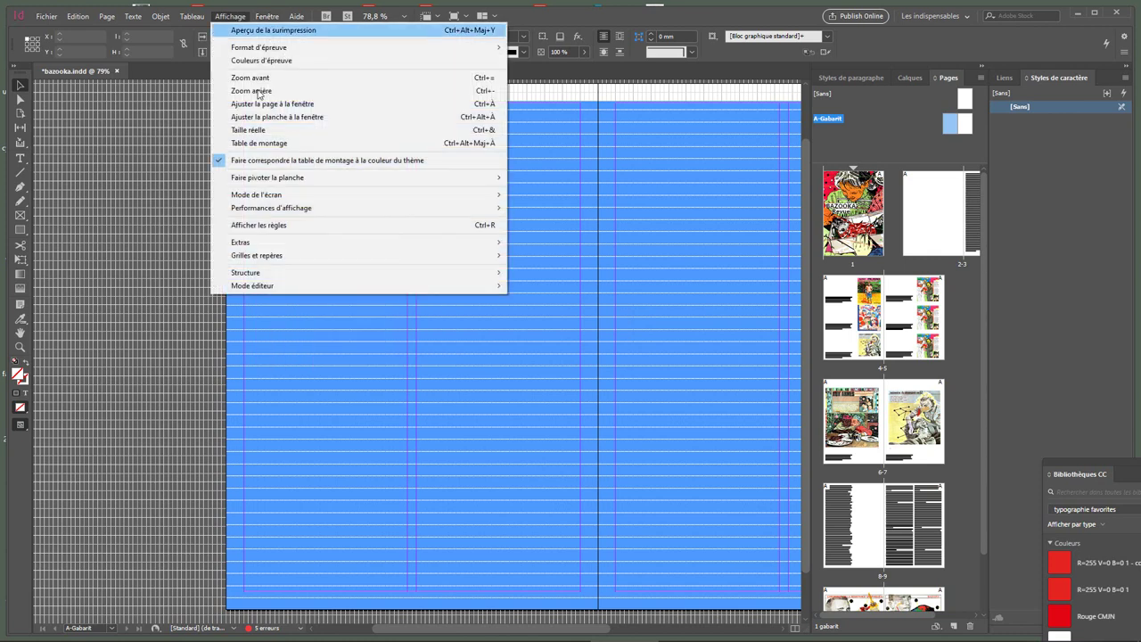
mouse_move(325, 257)
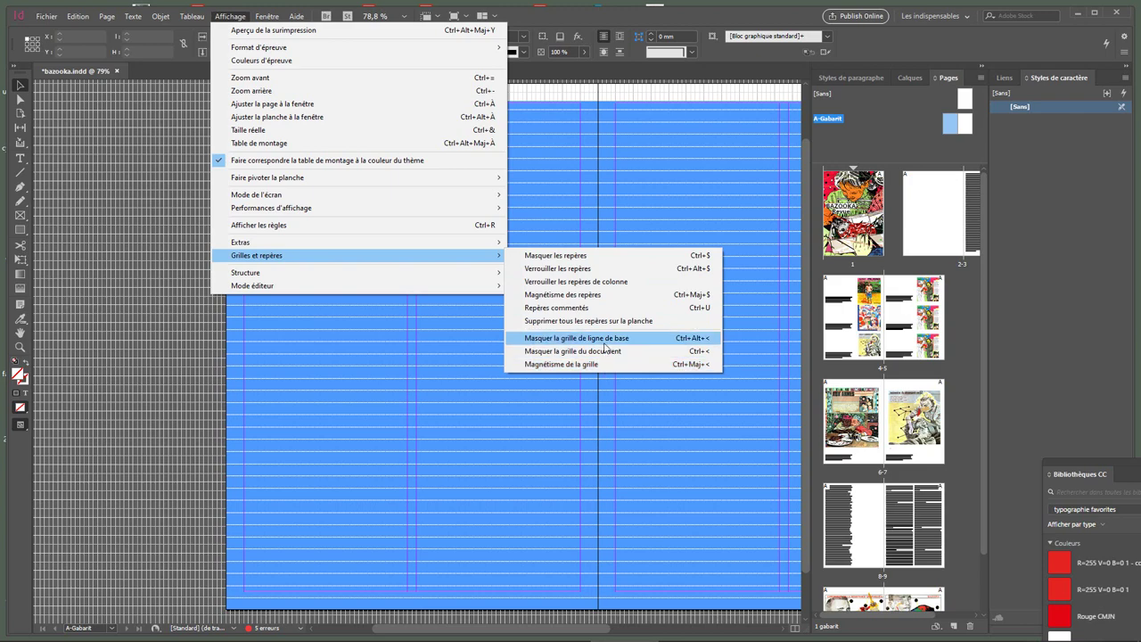
left_click(606, 338)
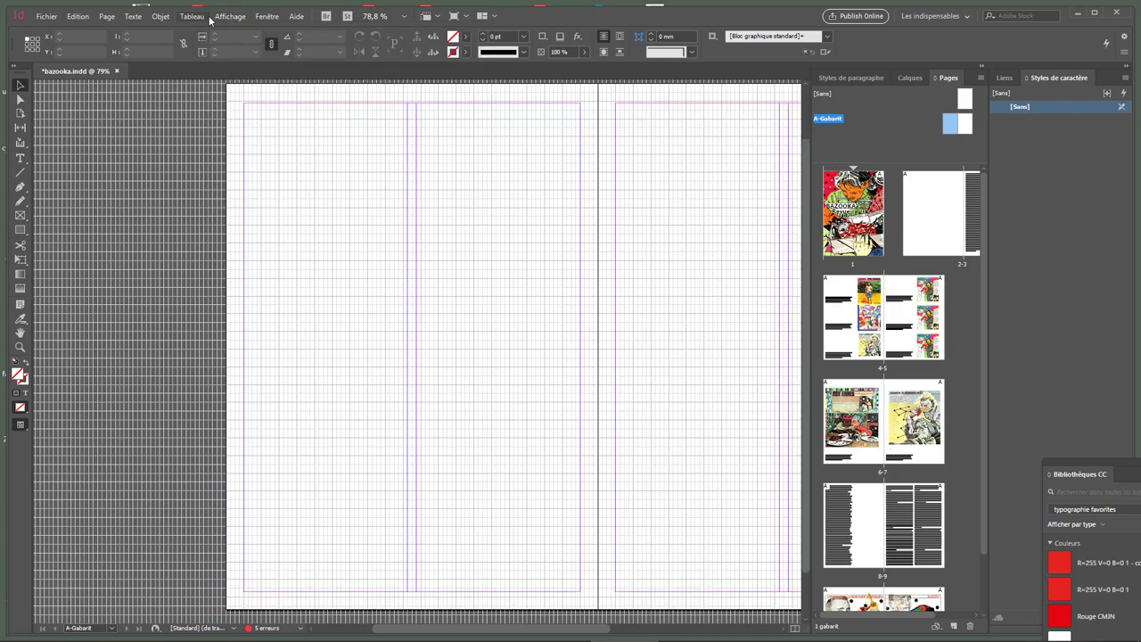
left_click(224, 19)
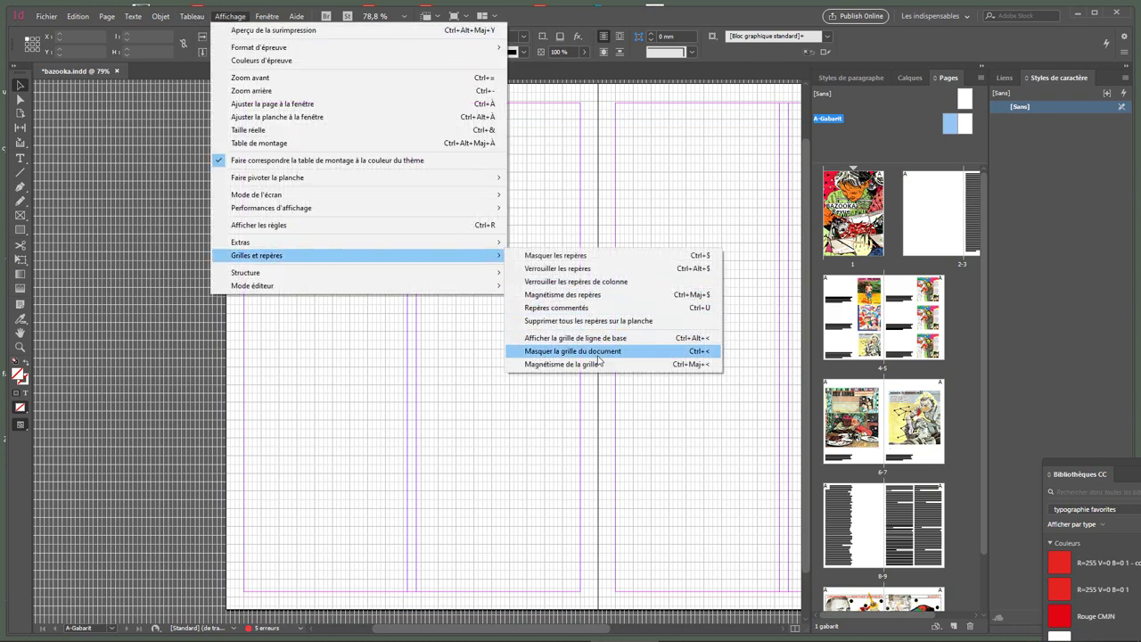
left_click(599, 355)
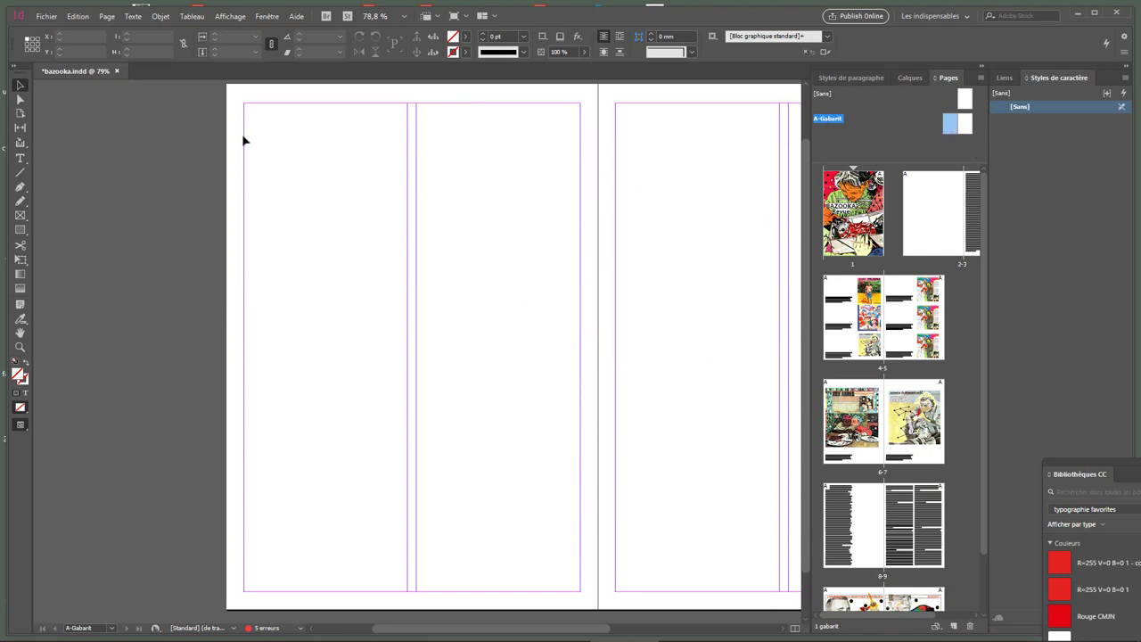
Step: Show the rulers around the master spread
left_click(228, 16)
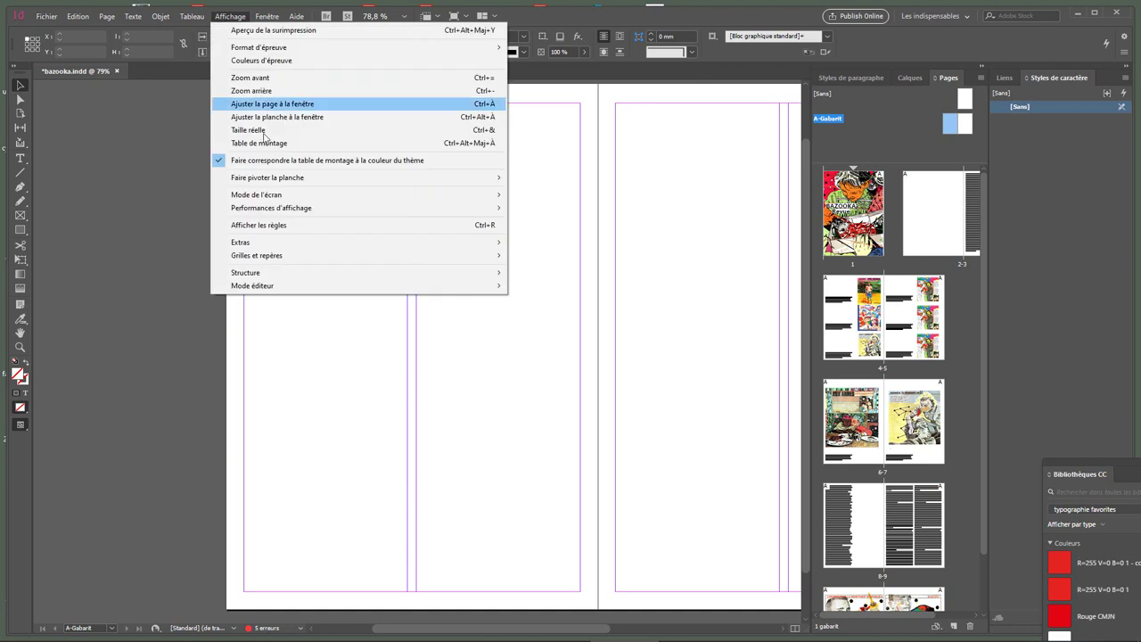
left_click(284, 225)
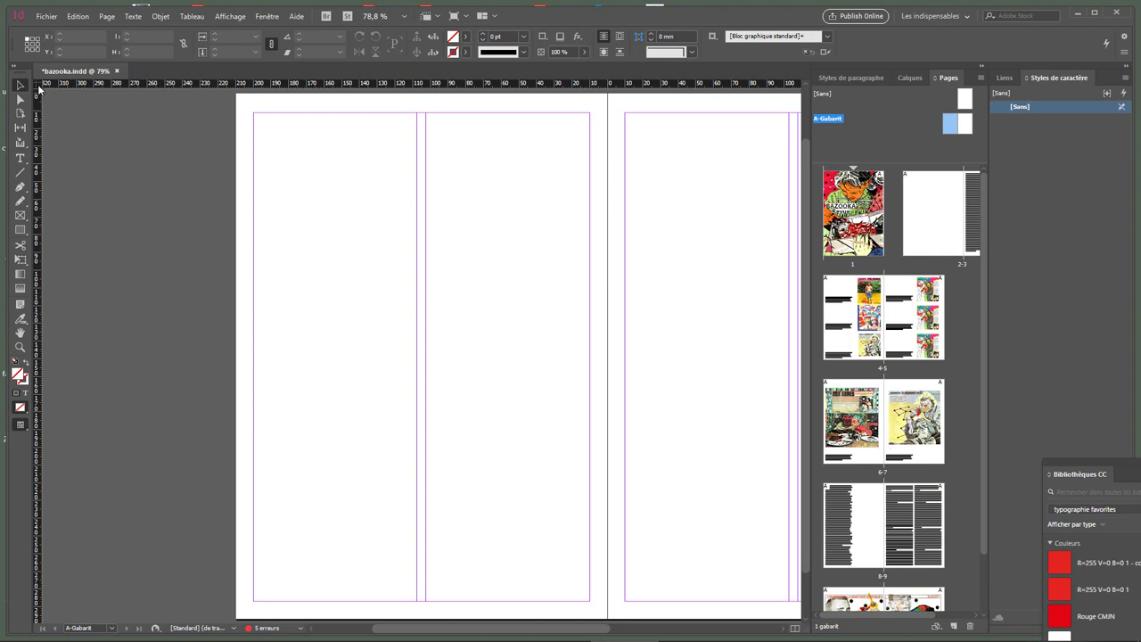
left_click_drag(39, 88, 610, 110)
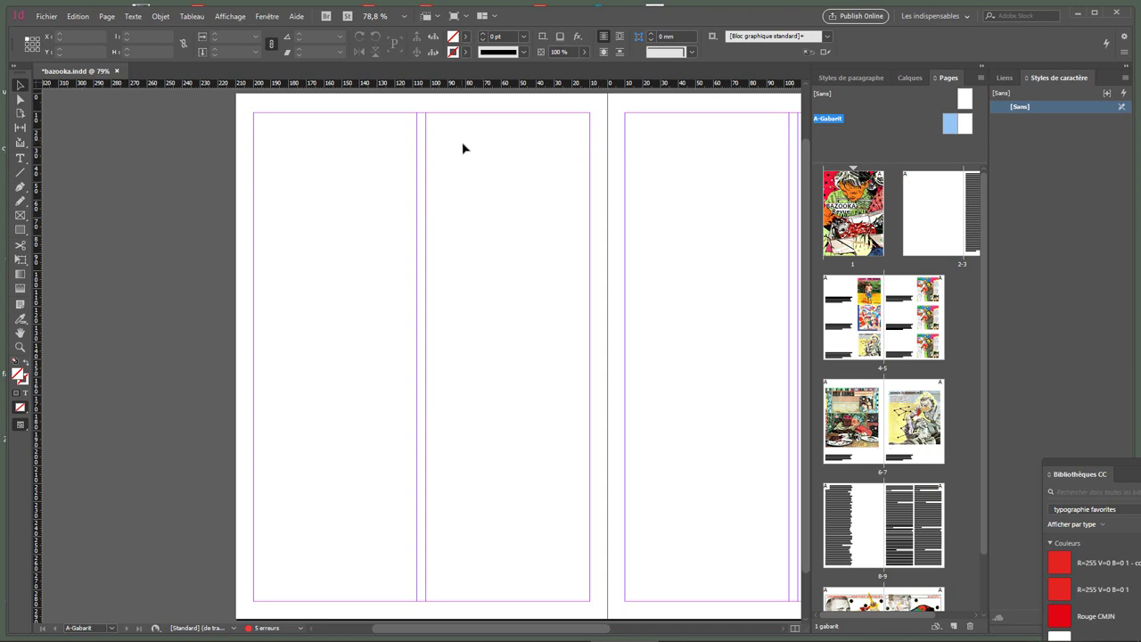
Step: Place horizontal ruler guides at about 64 mm and 209 mm on both pages of the A-Gabarit master spread
left_click_drag(449, 89, 445, 208)
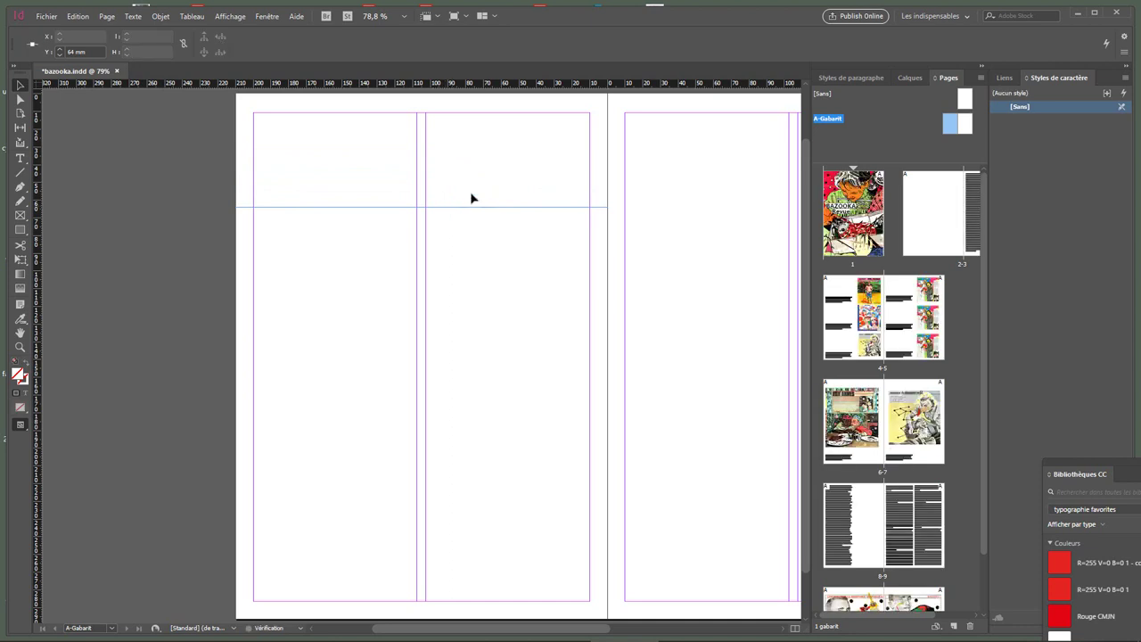
left_click_drag(655, 89, 647, 207)
left_click_drag(328, 86, 356, 464)
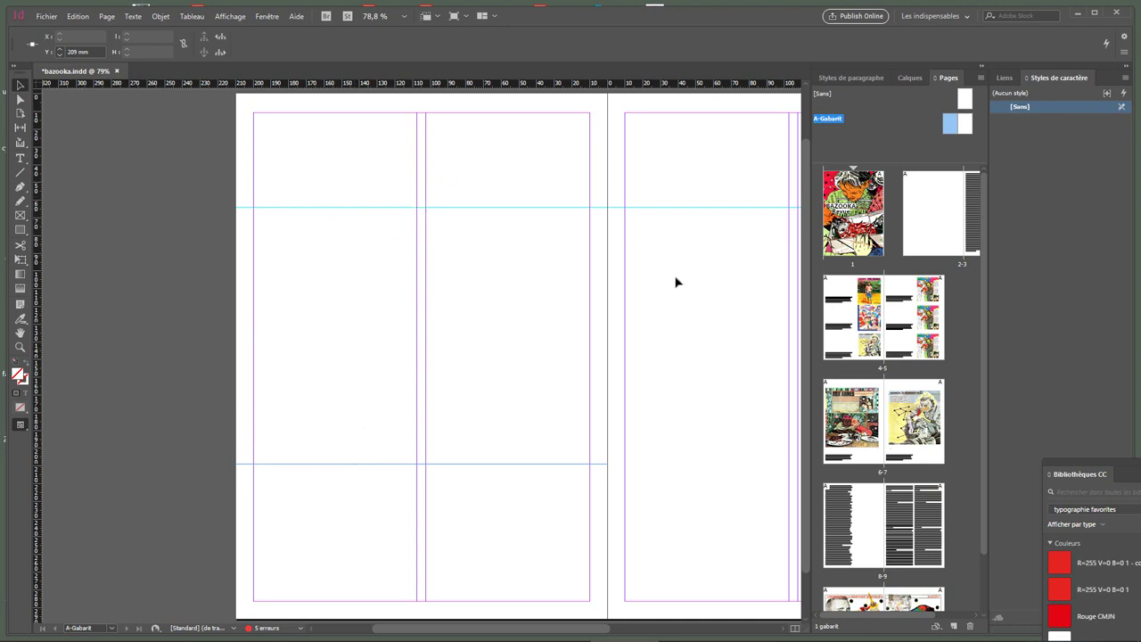
left_click_drag(636, 91, 650, 464)
Step: Turn on snapping to guides, and open page 2 of the document
left_click(229, 16)
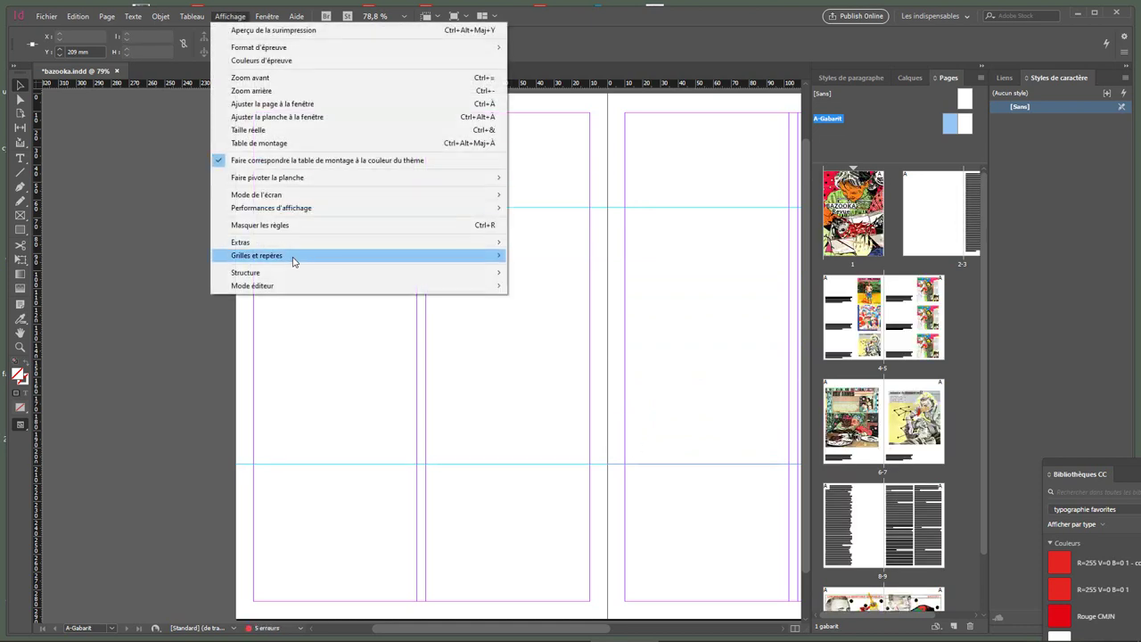
mouse_move(293, 260)
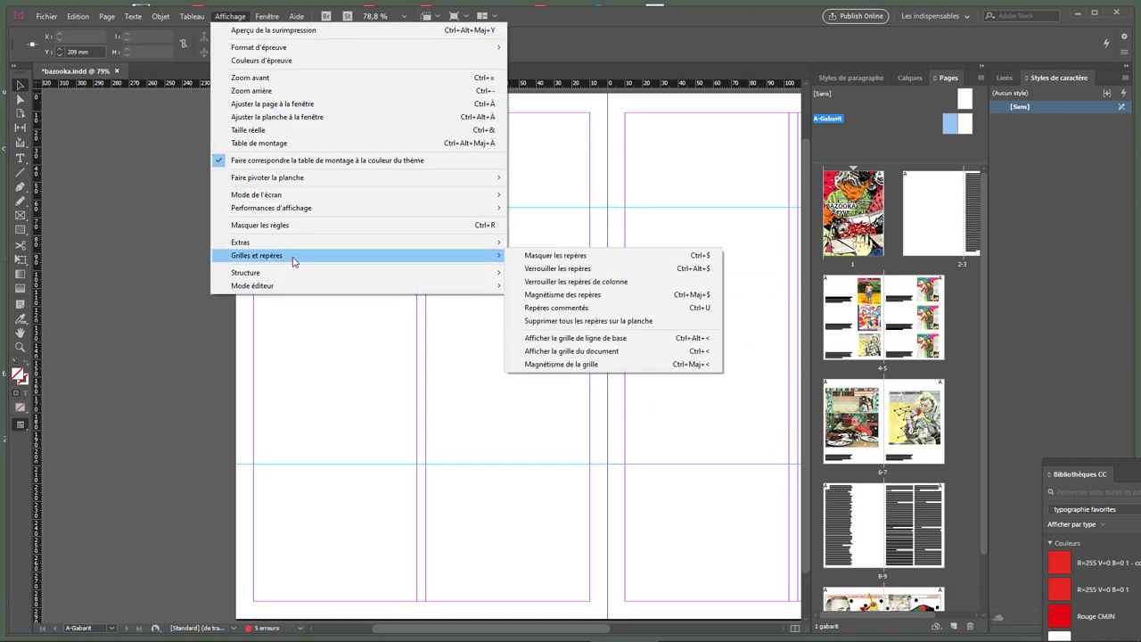
left_click(555, 295)
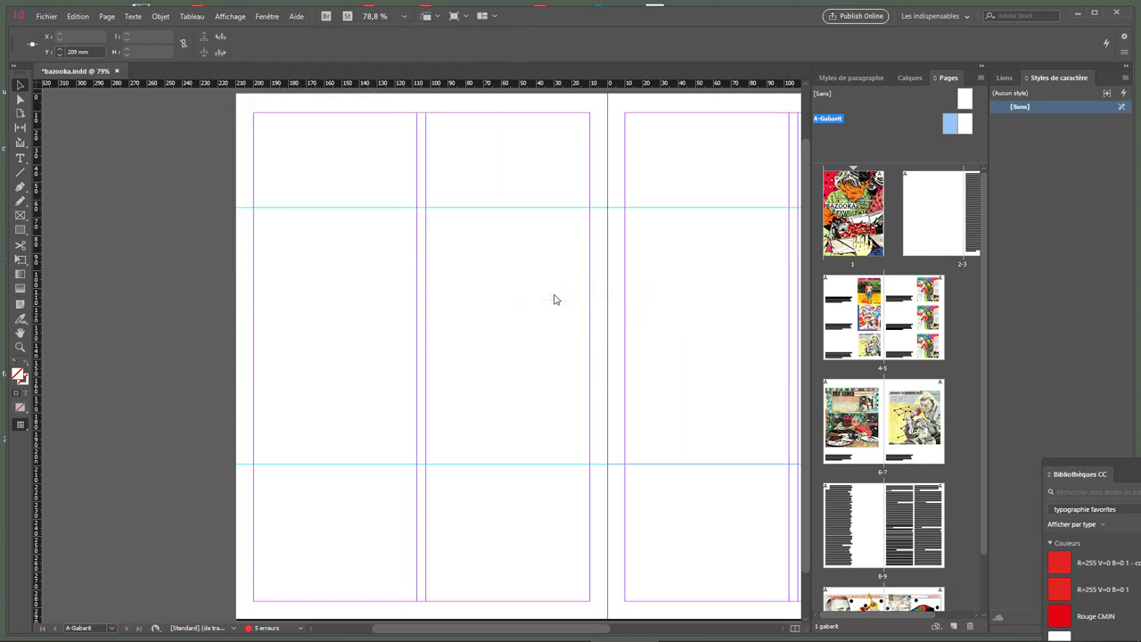
double_click(927, 210)
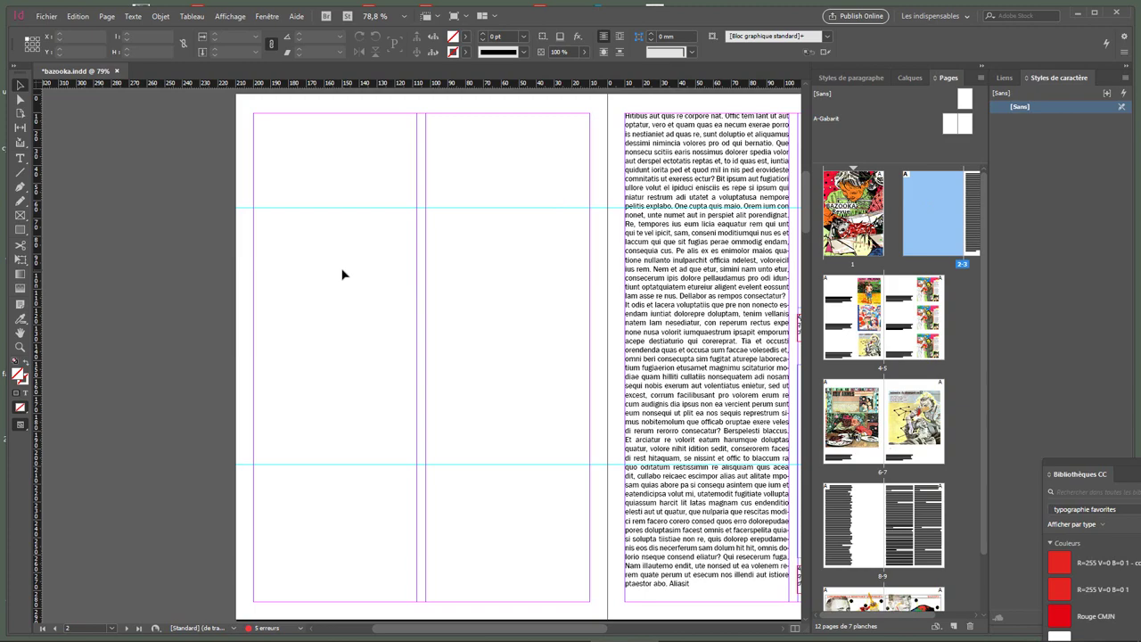
Step: Place the images bazooka (3) and bazooka (5) in the first and second columns of page 2, sized to column width from the upper guide
key("ctrl+d")
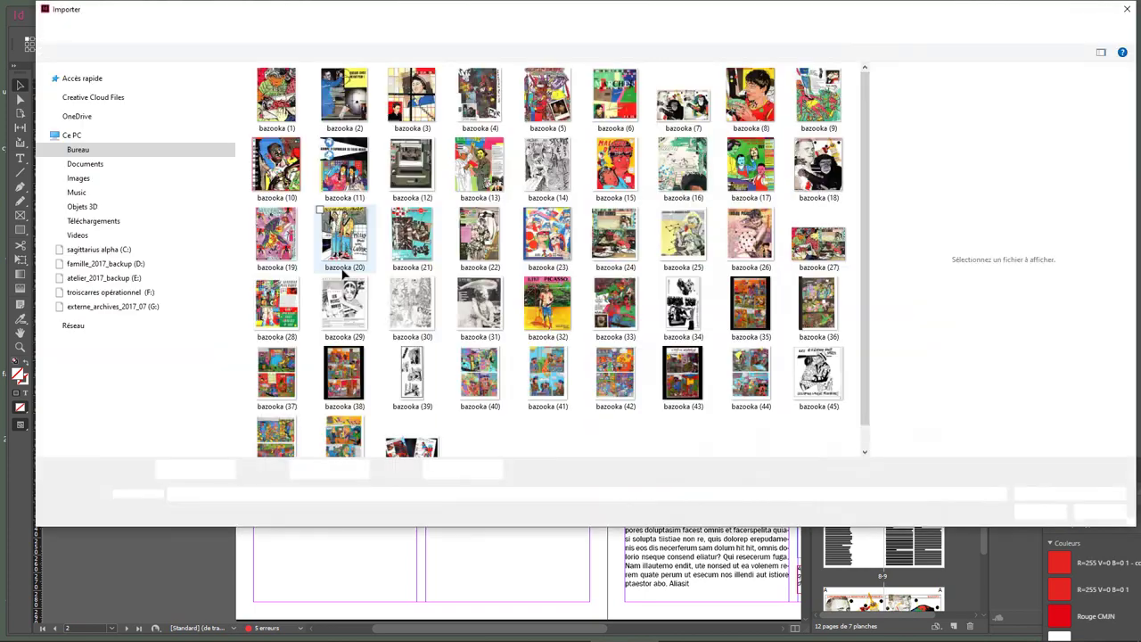
double_click(410, 101)
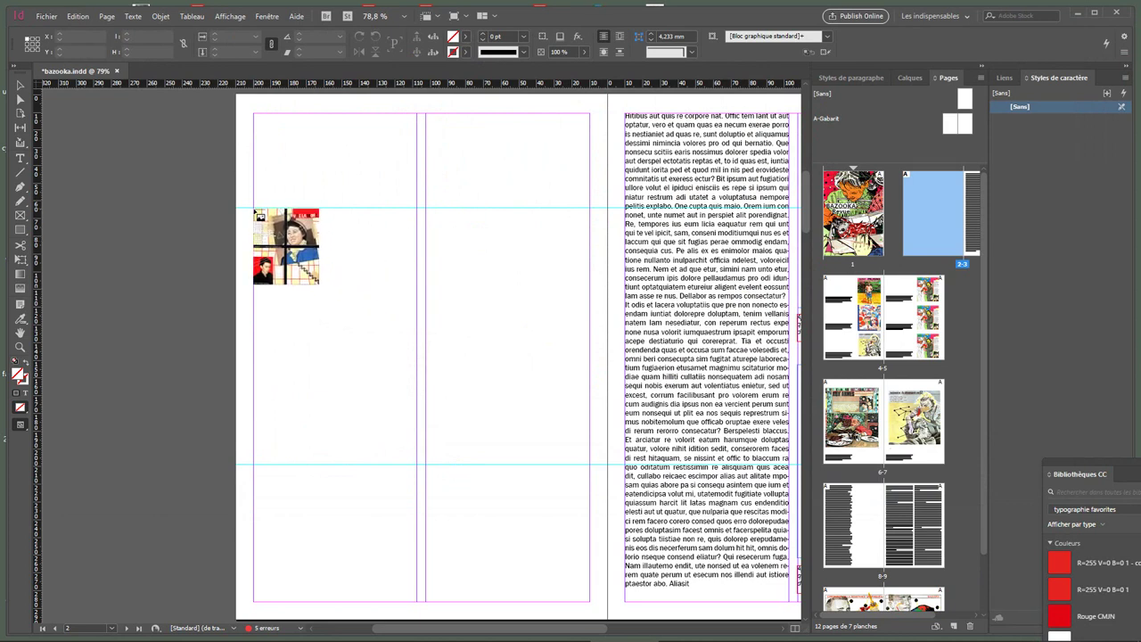
left_click_drag(254, 208, 389, 394)
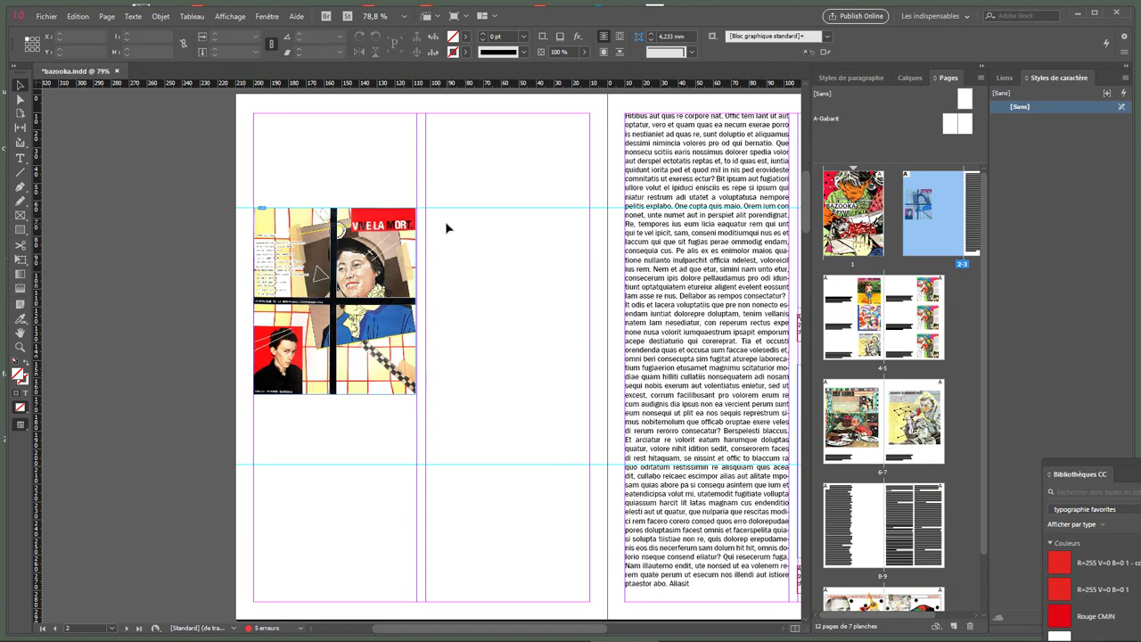
key("ctrl+d")
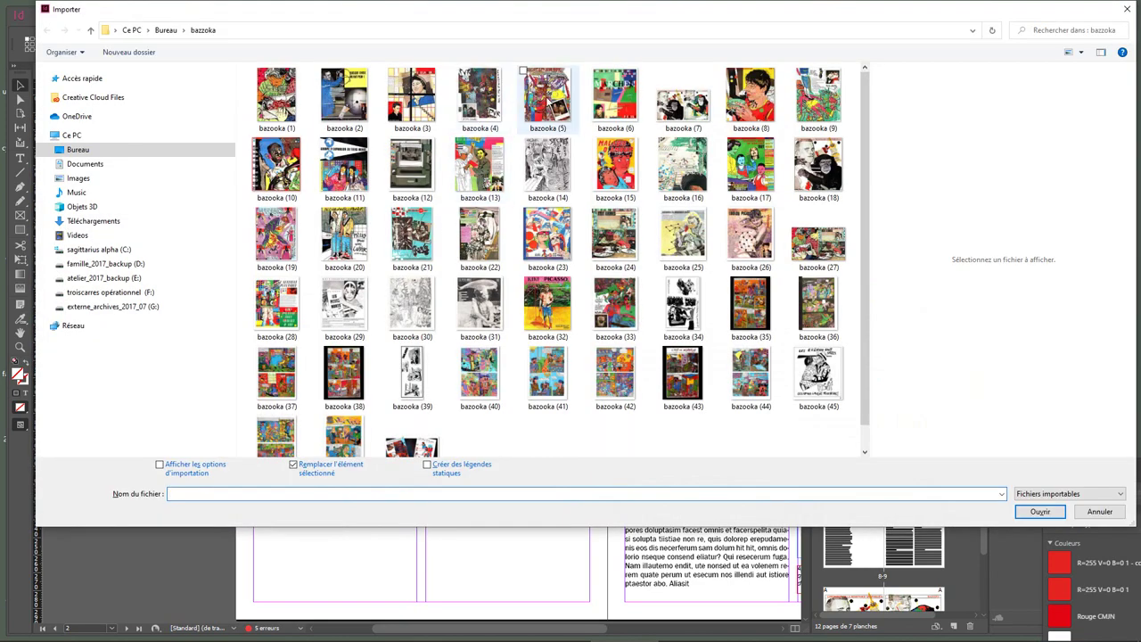
double_click(546, 100)
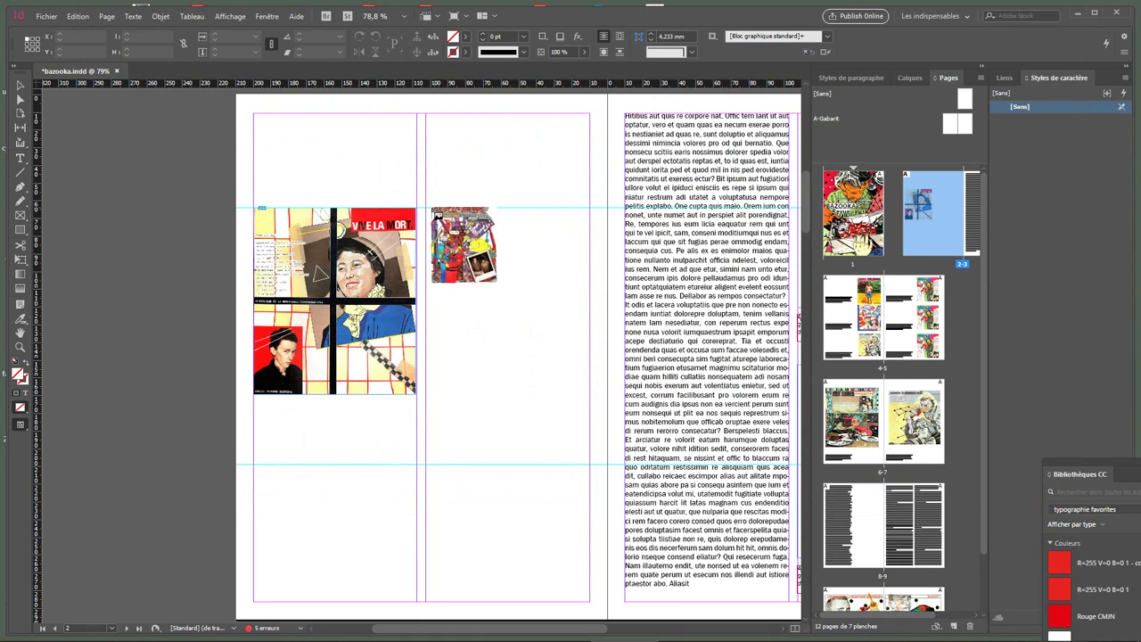
left_click_drag(427, 209, 565, 399)
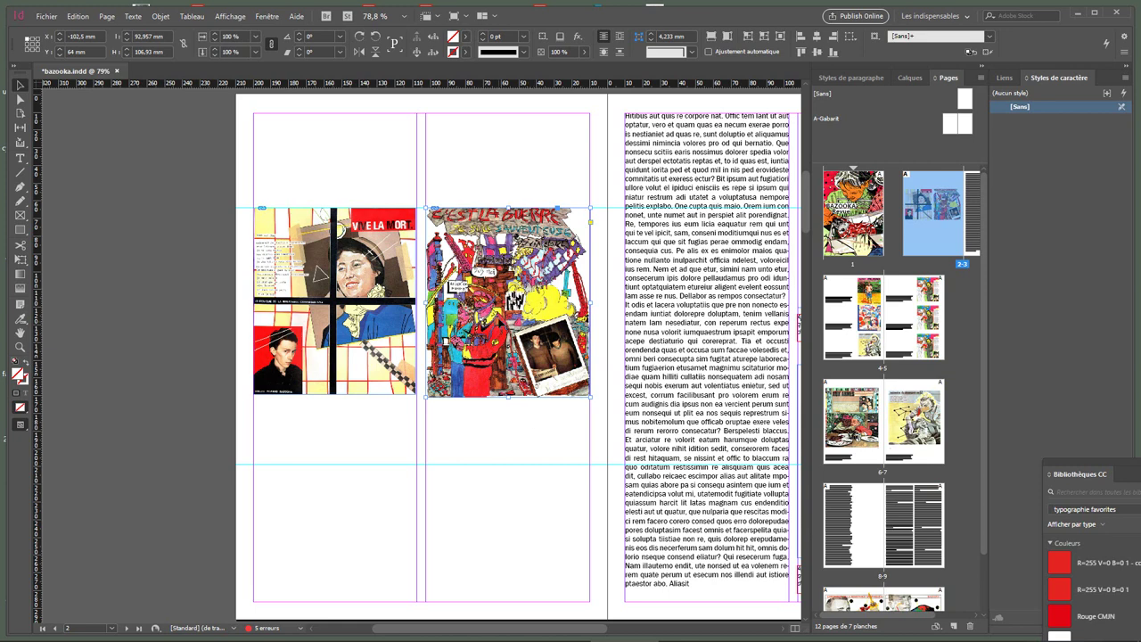
Step: Extend the second image's frame down to the lower guide, 145 mm high, and fit its content proportionally
left_click_drag(496, 308, 508, 464)
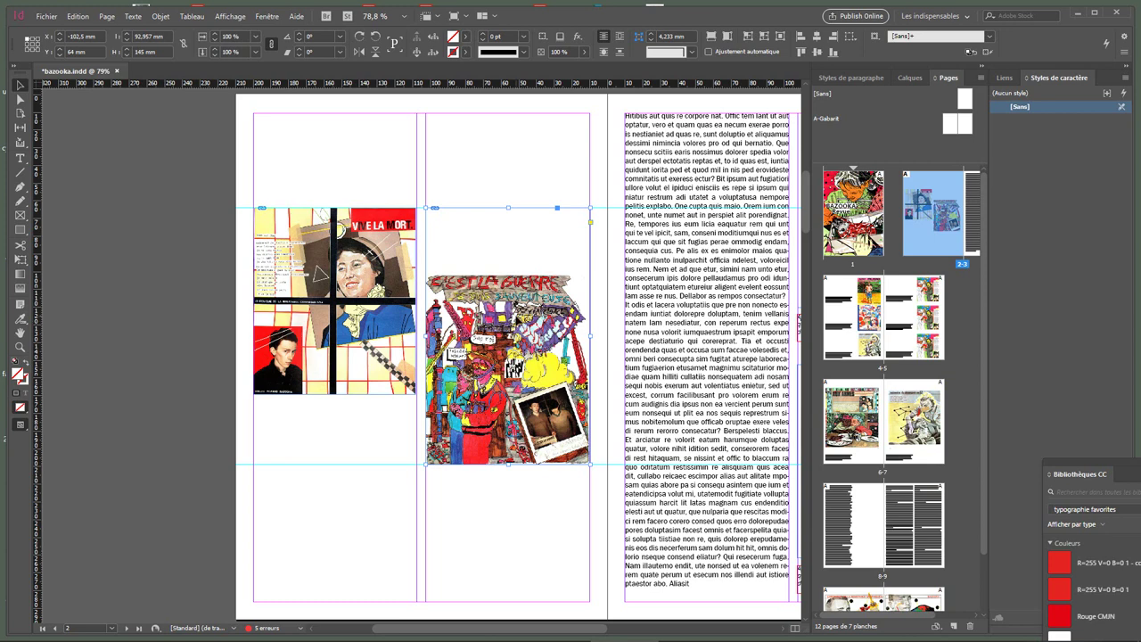
right_click(517, 318)
mouse_move(587, 448)
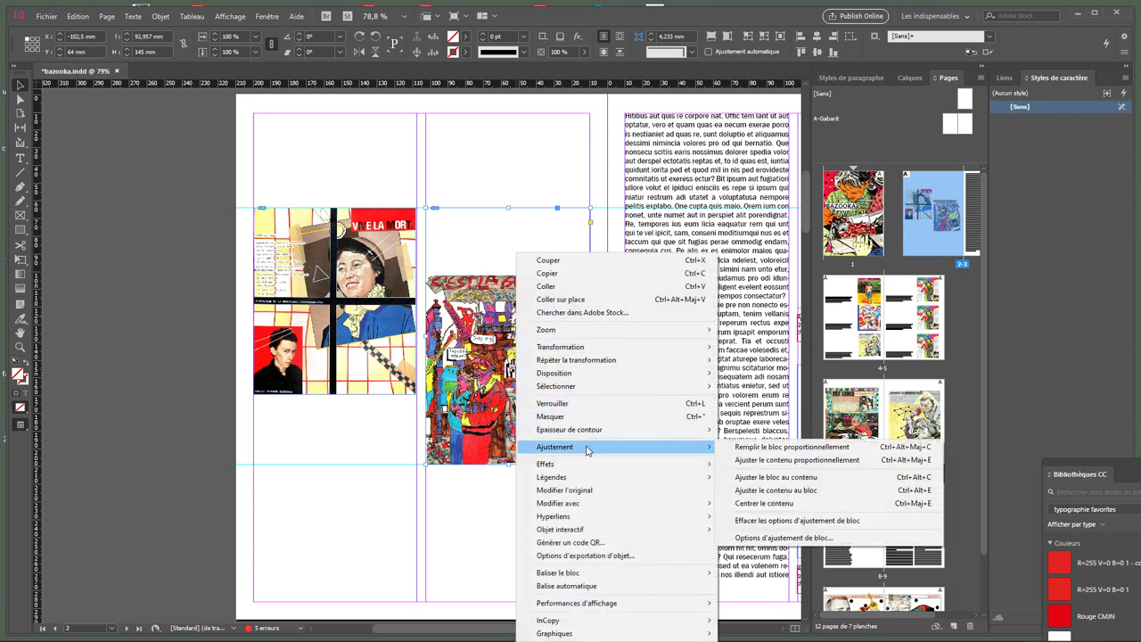
left_click(769, 460)
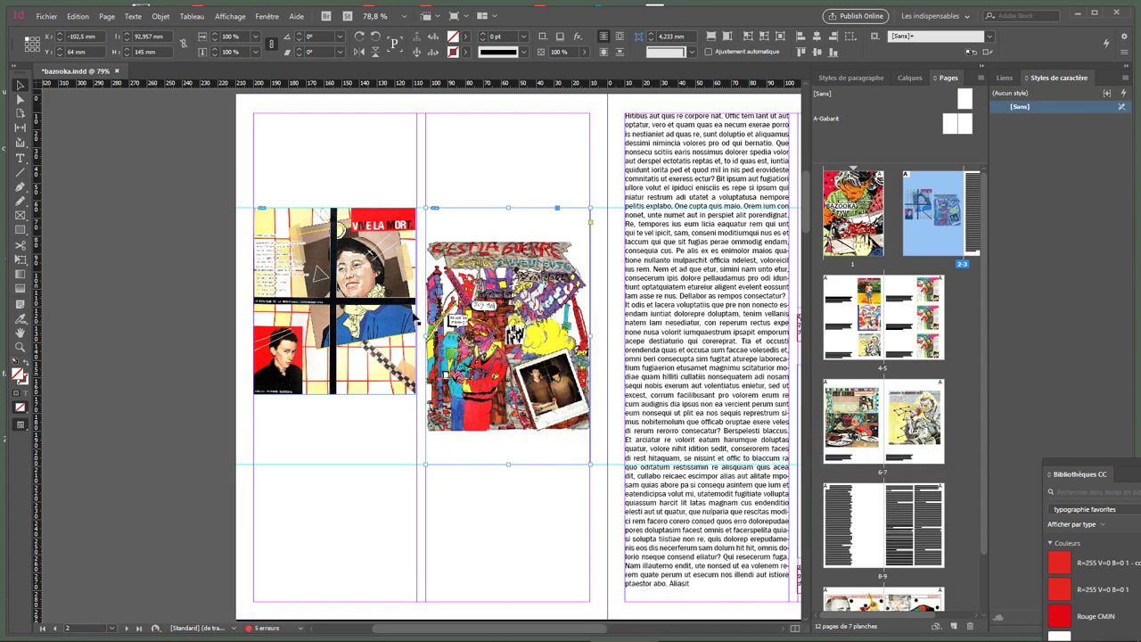
Step: Try filling the second-column frame proportionally with its image
right_click(487, 301)
mouse_move(544, 445)
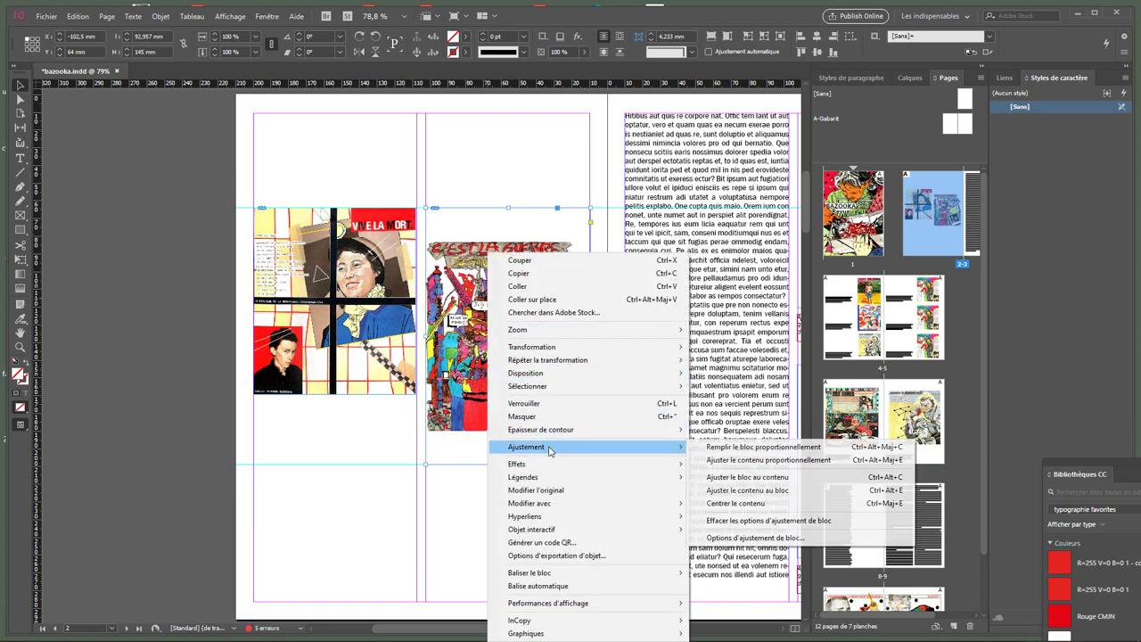
left_click(758, 447)
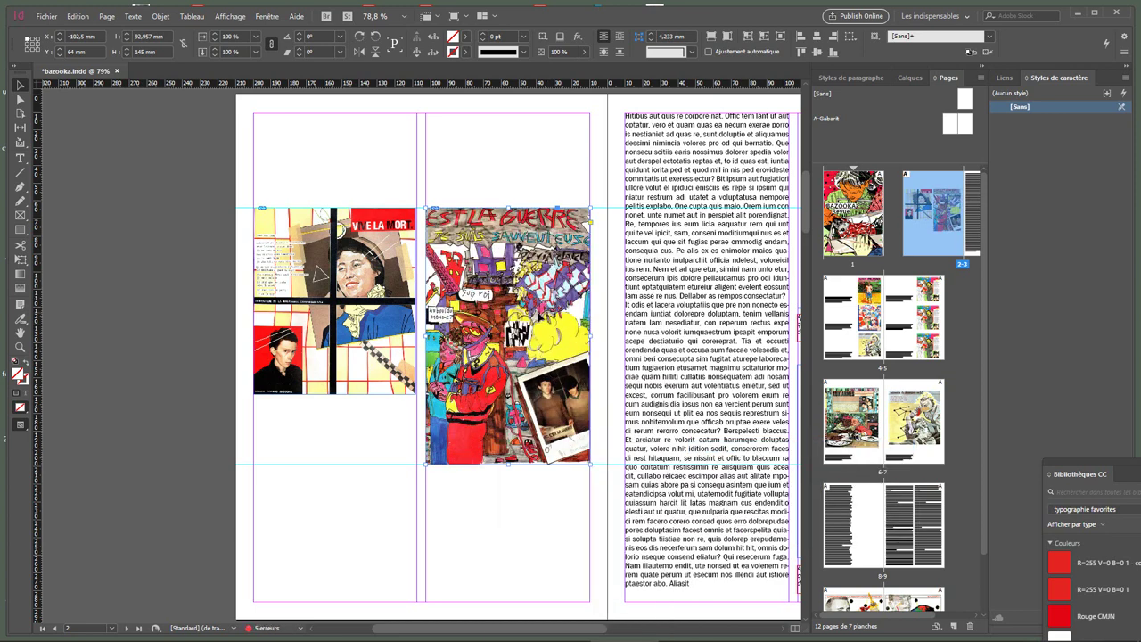
Step: Undo the proportional fill and fit the second-column frame to its content
right_click(537, 251)
left_click(523, 318)
right_click(520, 253)
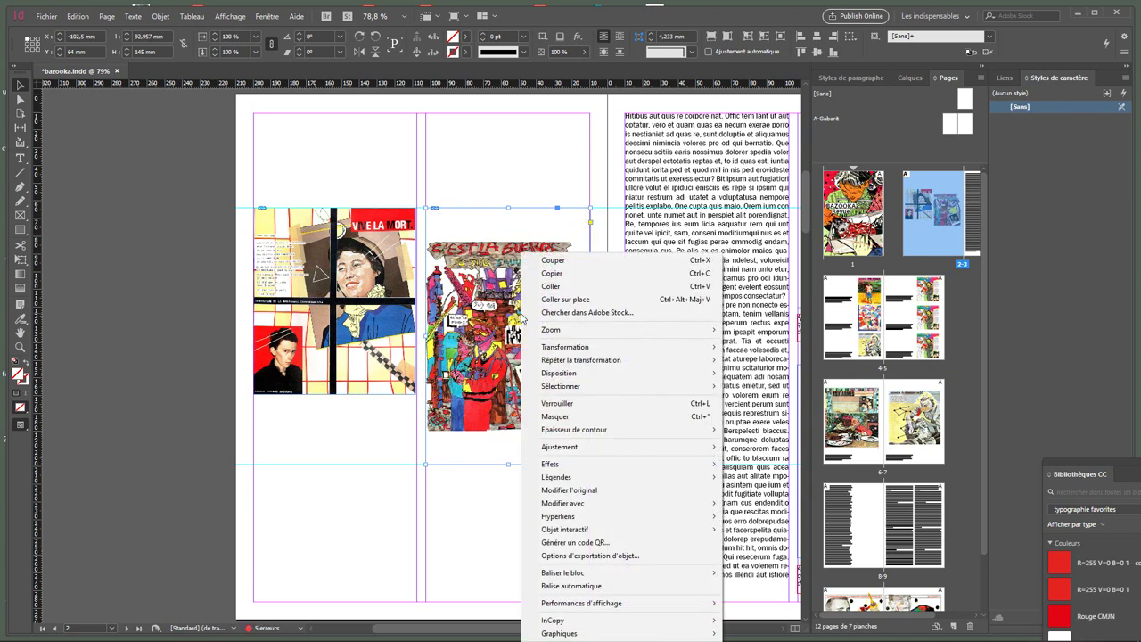
mouse_move(649, 450)
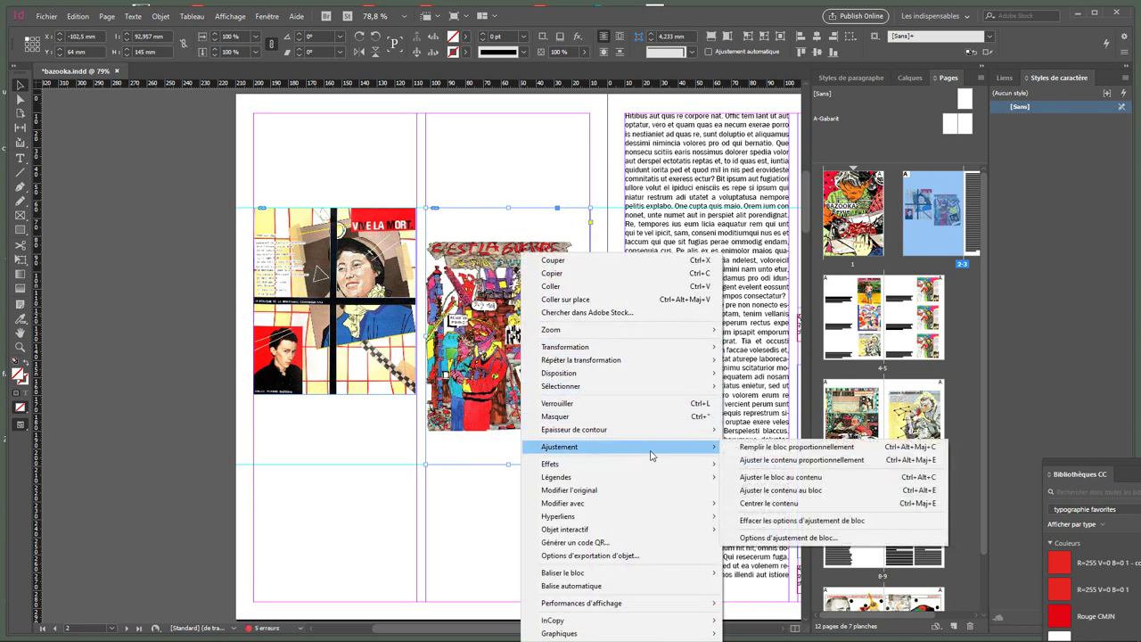
left_click(767, 479)
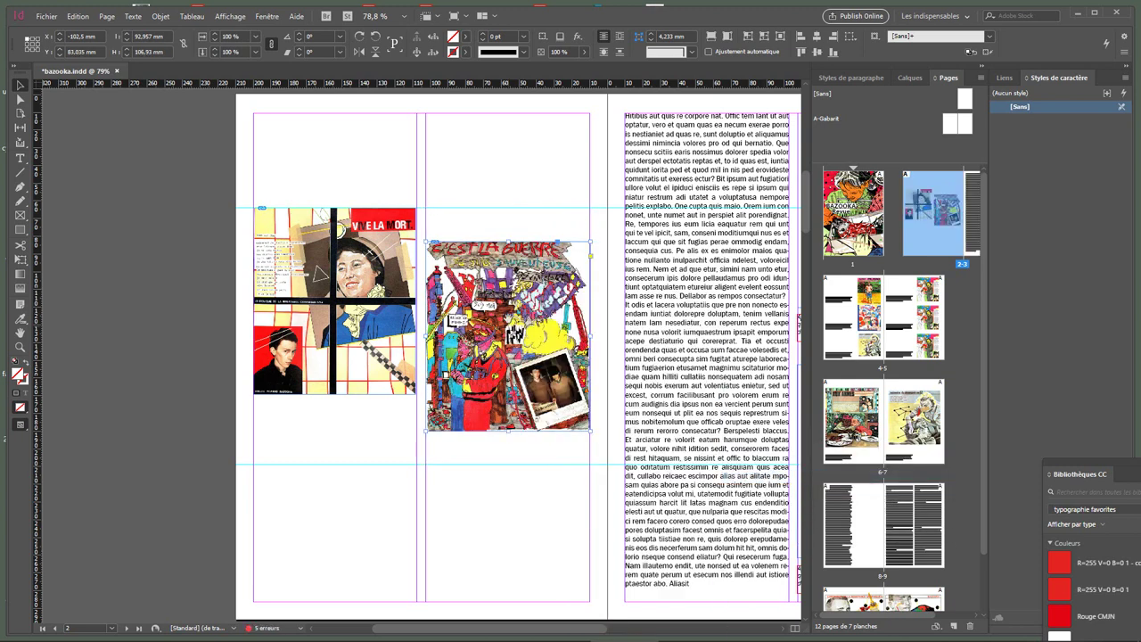
Step: Snap the second-column image to the lower guide, nudge the first-column image, and move the second image back up to the 64 mm guide
left_click_drag(512, 300, 515, 367)
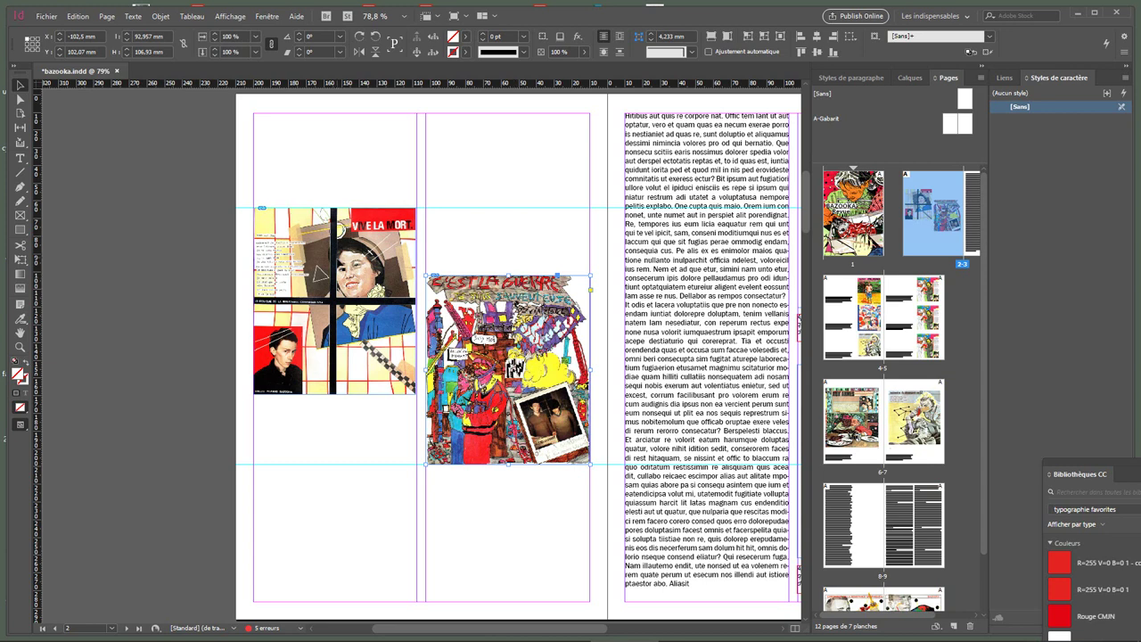
mouse_move(340, 264)
left_mouse_down()
mouse_move(352, 197)
mouse_move(354, 265)
left_mouse_up()
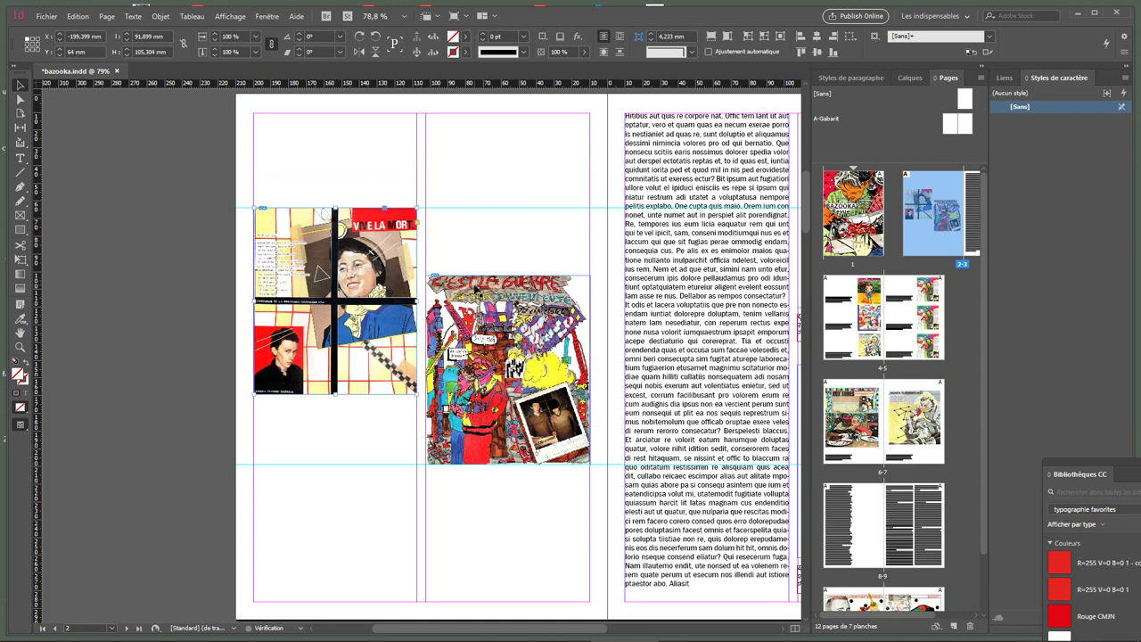
left_click_drag(489, 292, 478, 230)
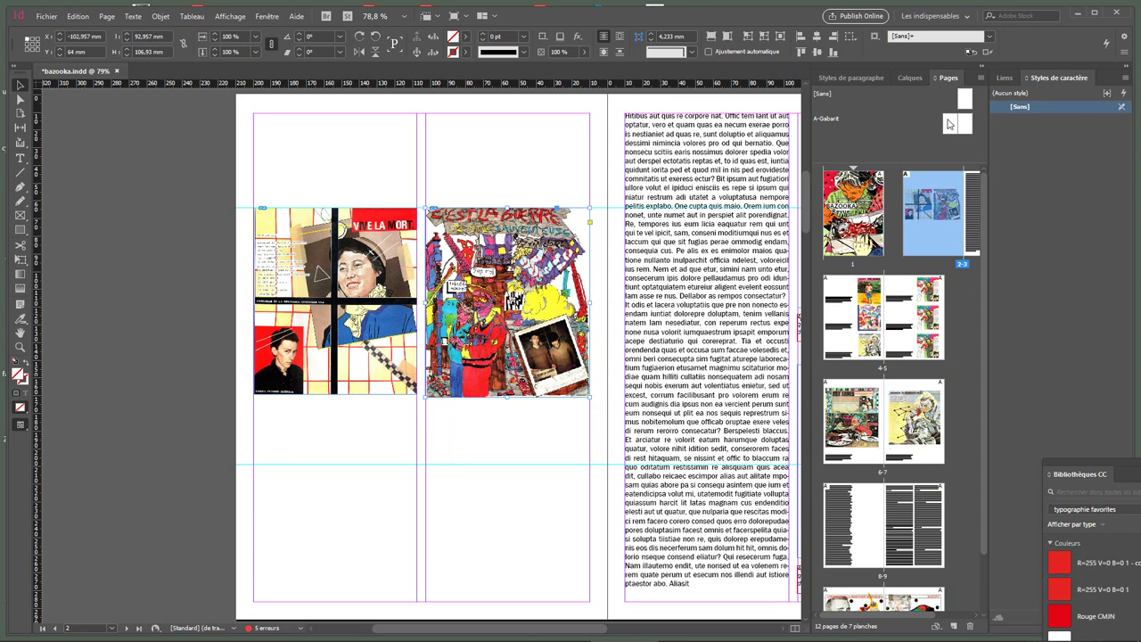
Step: Insert two new spreads based on the A-Gabarit master after pages 4-5
left_click(949, 123)
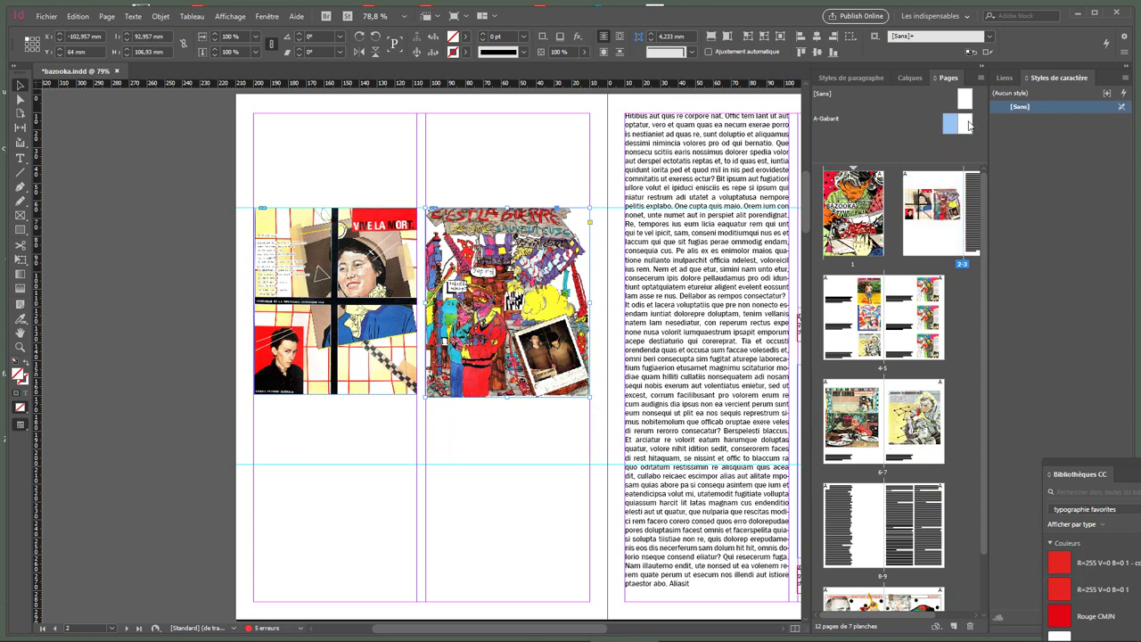
left_click_drag(950, 123, 952, 366)
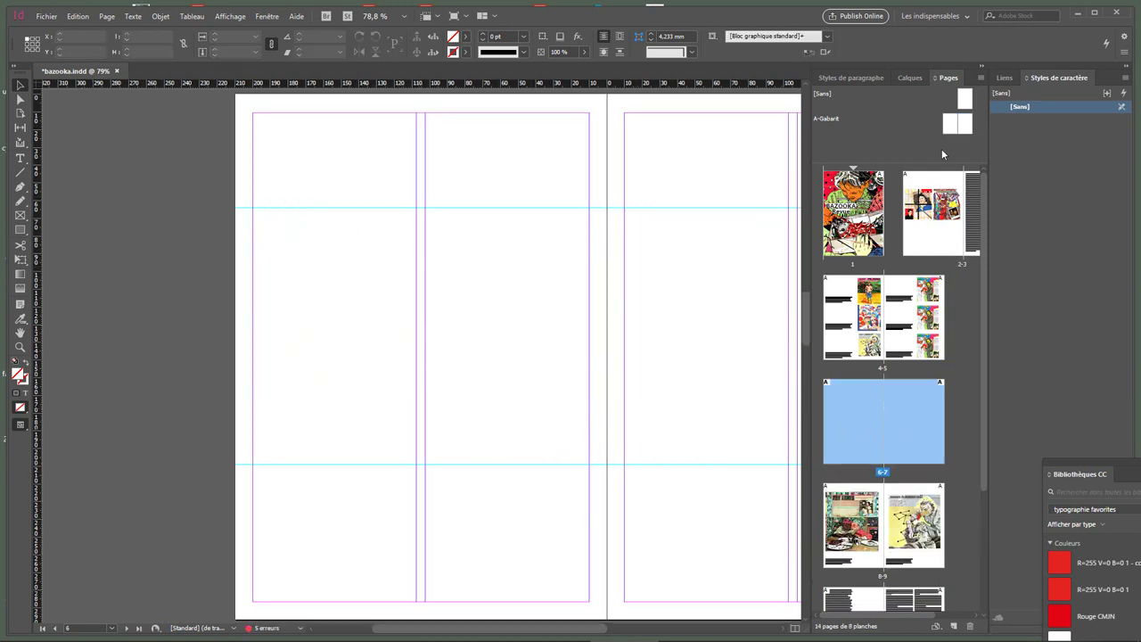
left_click(948, 123)
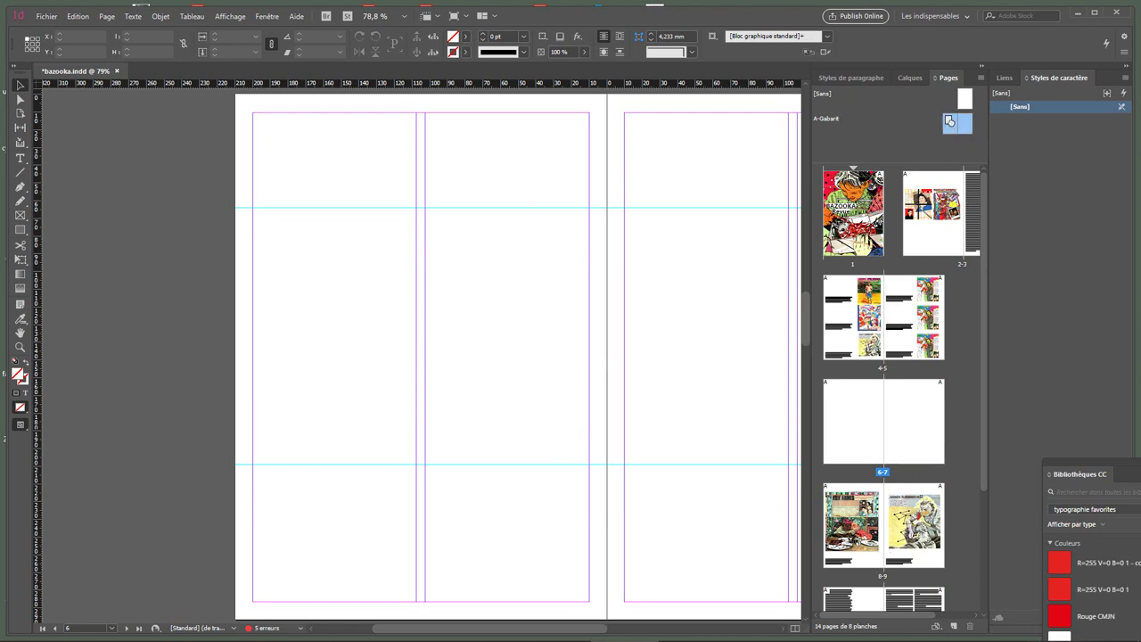
left_click_drag(951, 124, 948, 335)
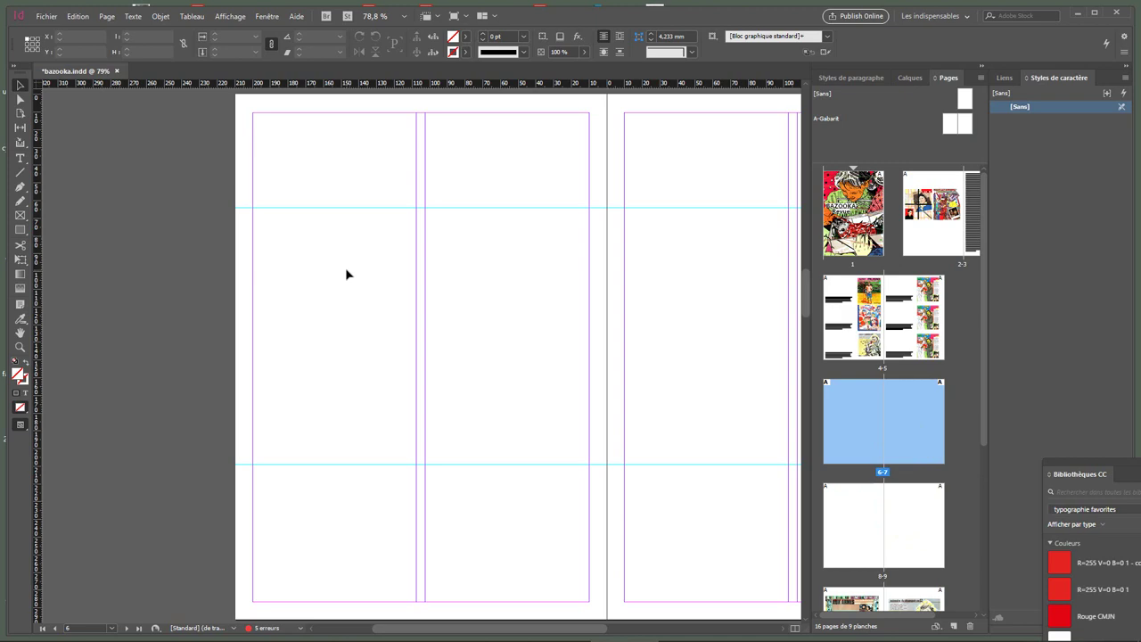
Step: Place the images bazooka (33) and bazooka (16) in the two columns of page 6, sized to column width from the upper guide
key("ctrl+d")
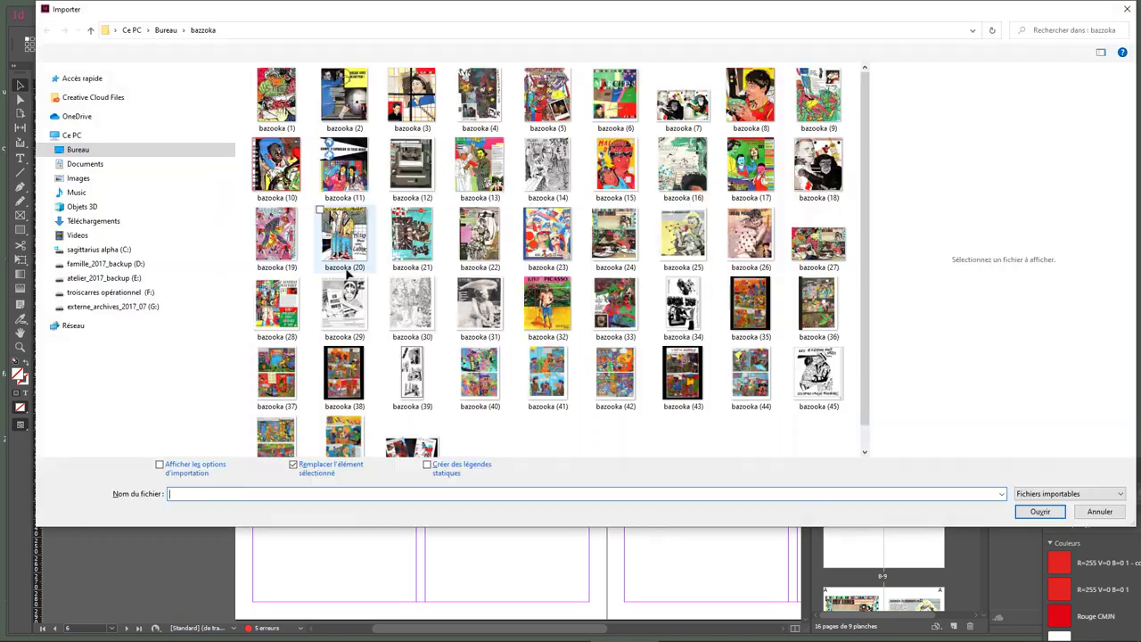
double_click(622, 303)
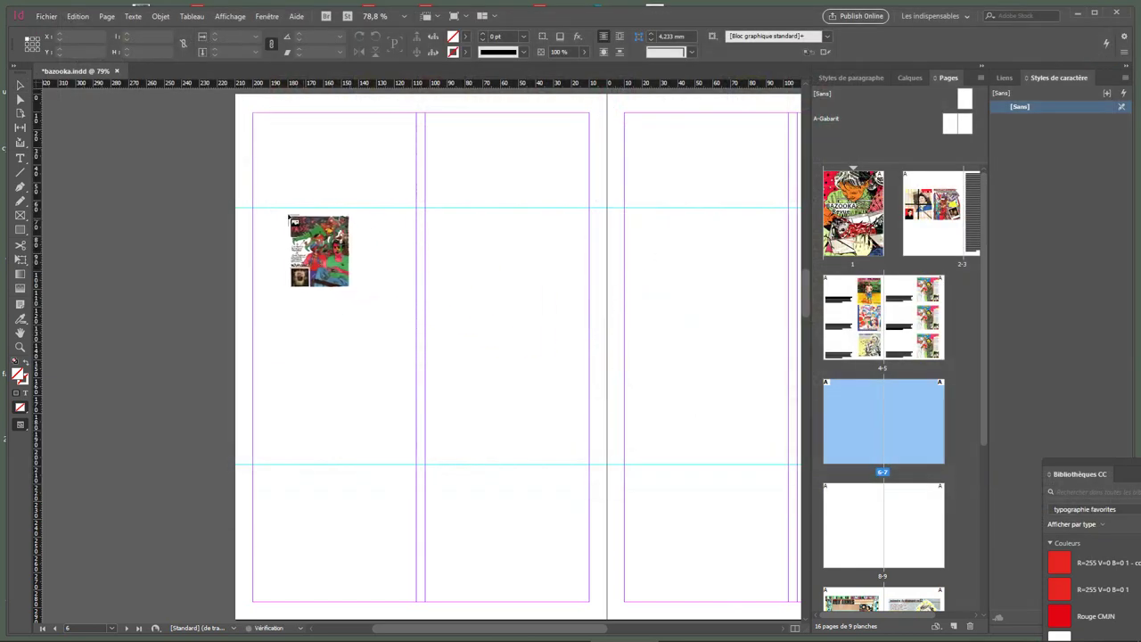
left_click_drag(254, 208, 384, 401)
left_click(464, 264)
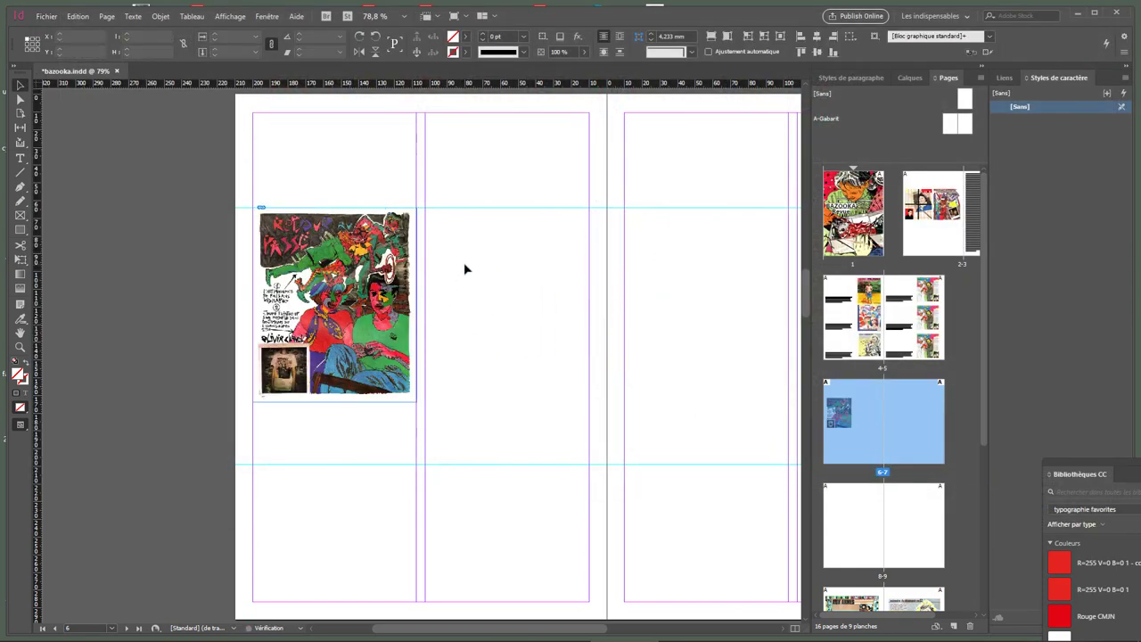
key("ctrl+d")
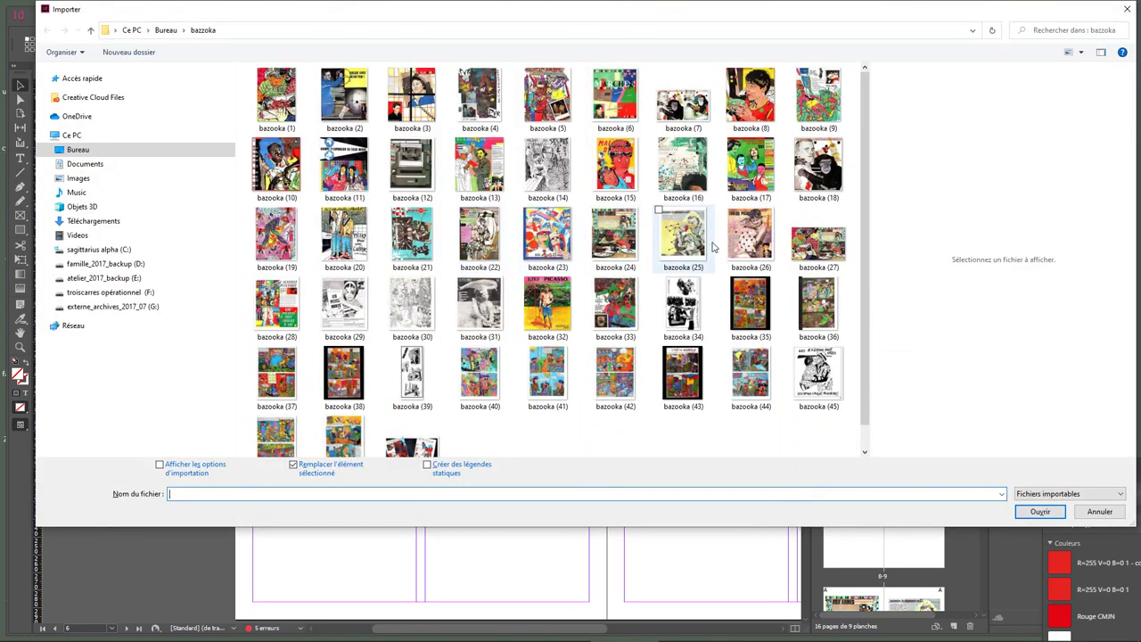
left_click(683, 167)
double_click(687, 171)
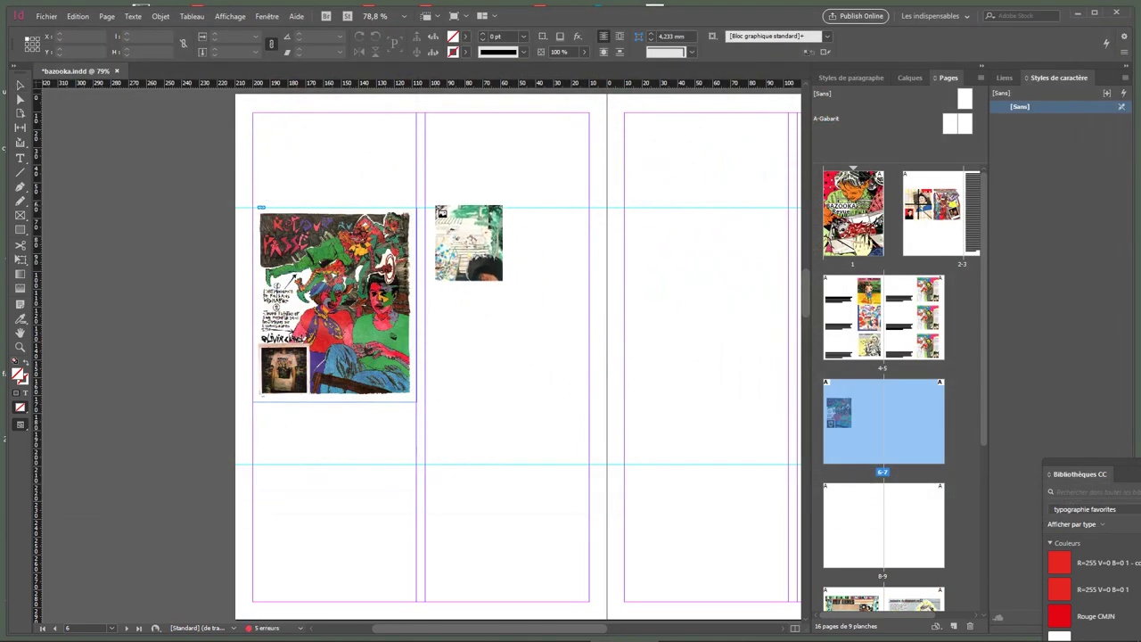
left_click_drag(426, 209, 551, 392)
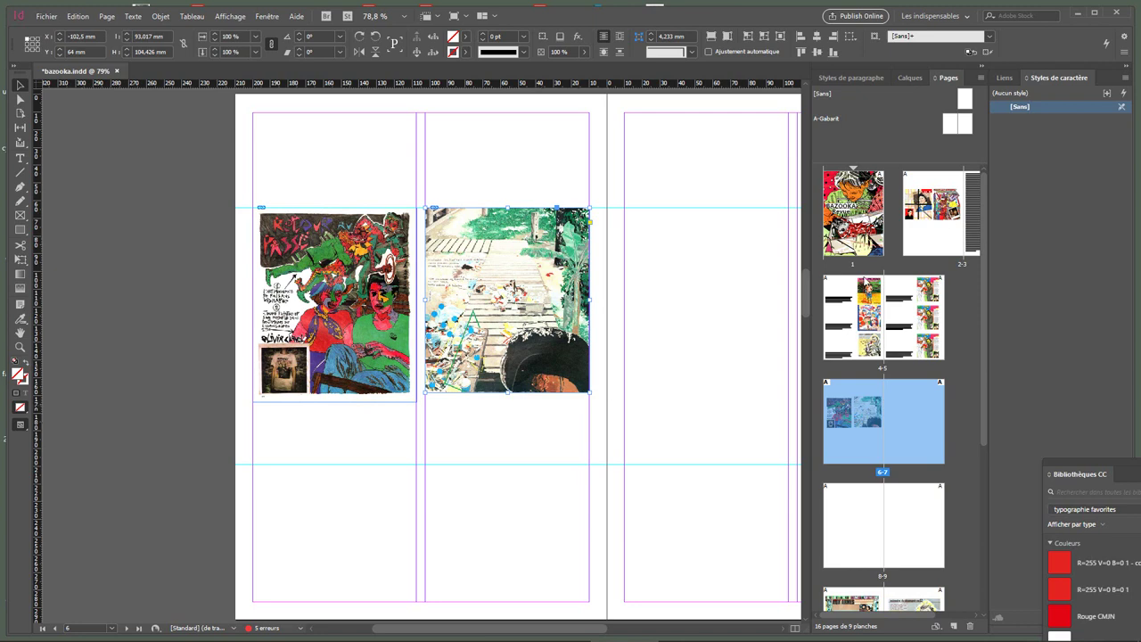
Step: Open the A-Gabarit master spread and delete the horizontal ruler guides on both pages
double_click(951, 125)
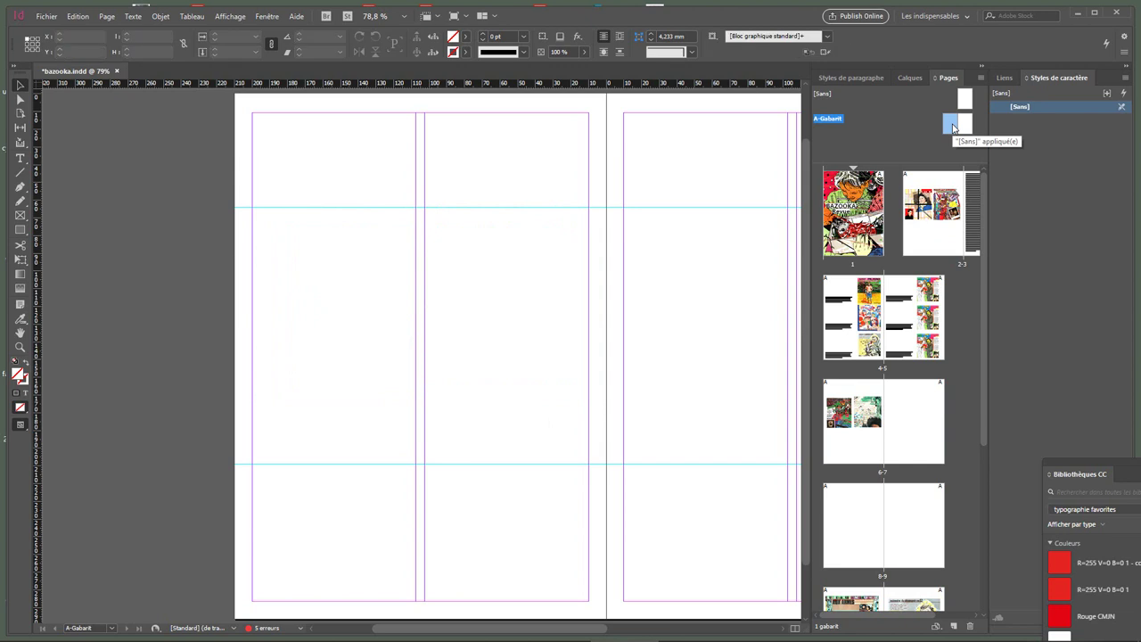
left_click_drag(293, 183, 536, 497)
key("Delete")
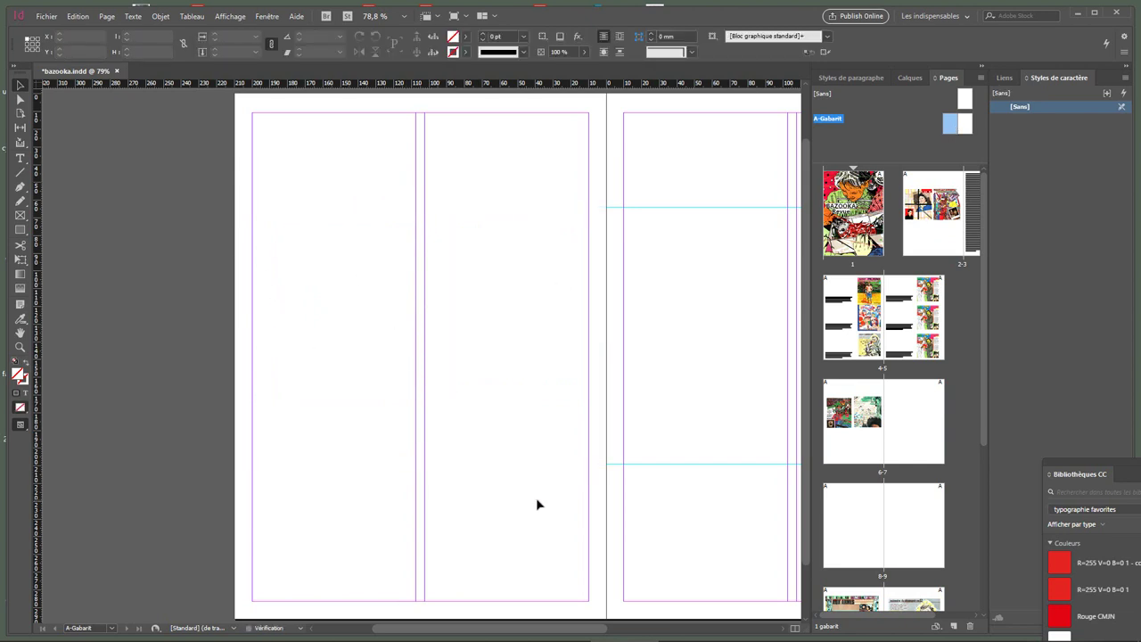
left_click_drag(669, 173, 772, 532)
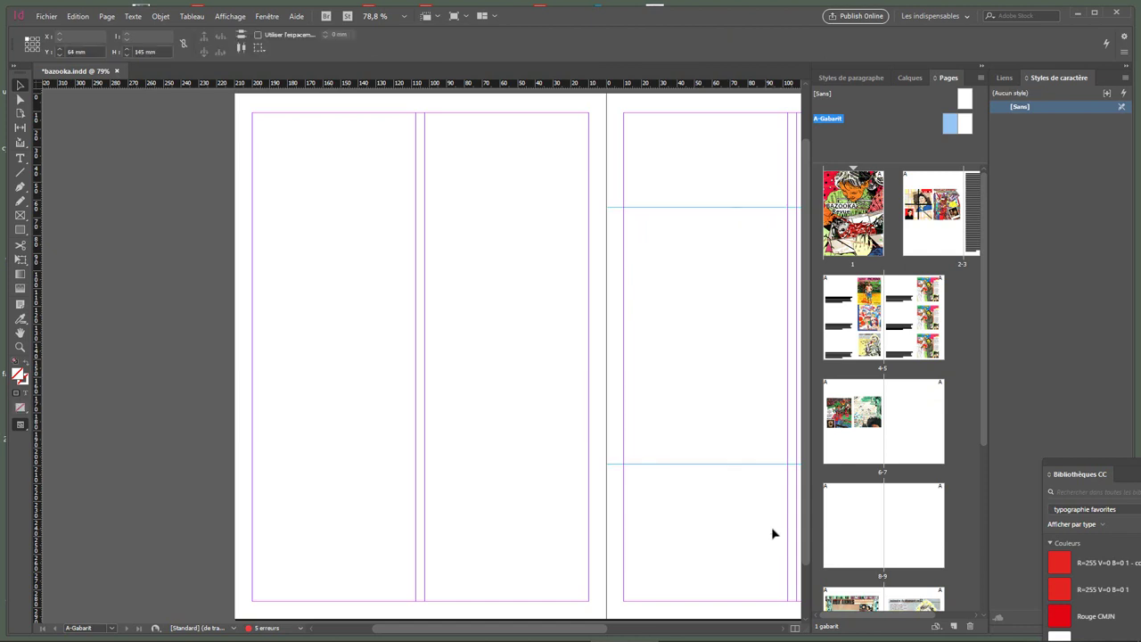
key("Delete")
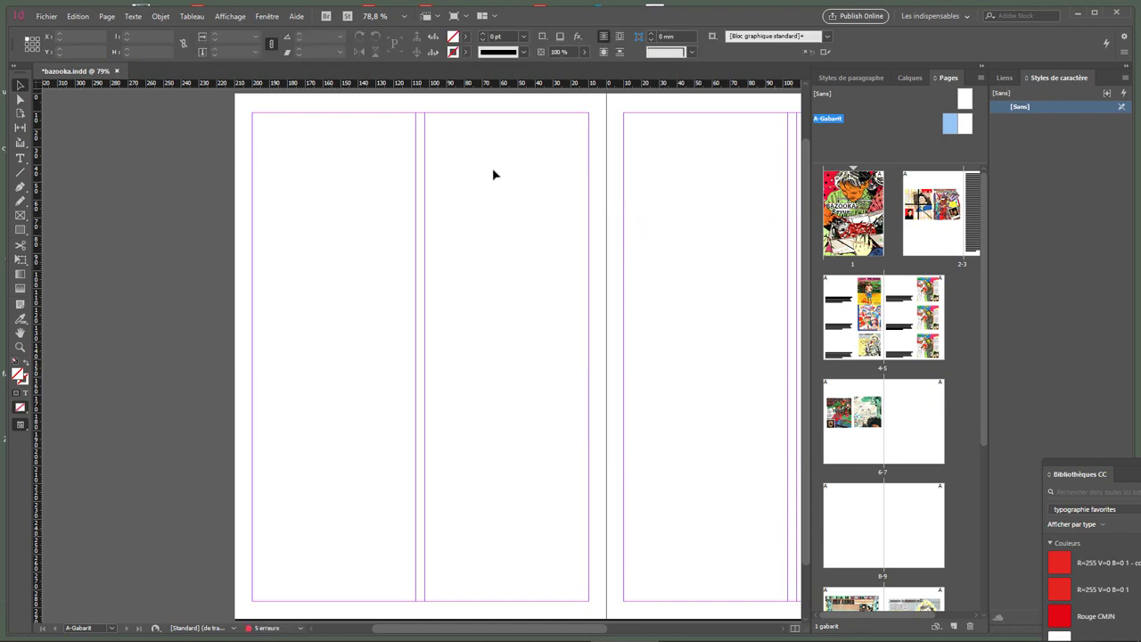
Step: Place a horizontal ruler guide at 114 mm on the left-hand page of the A-Gabarit master and select it
left_click_drag(363, 85, 359, 296)
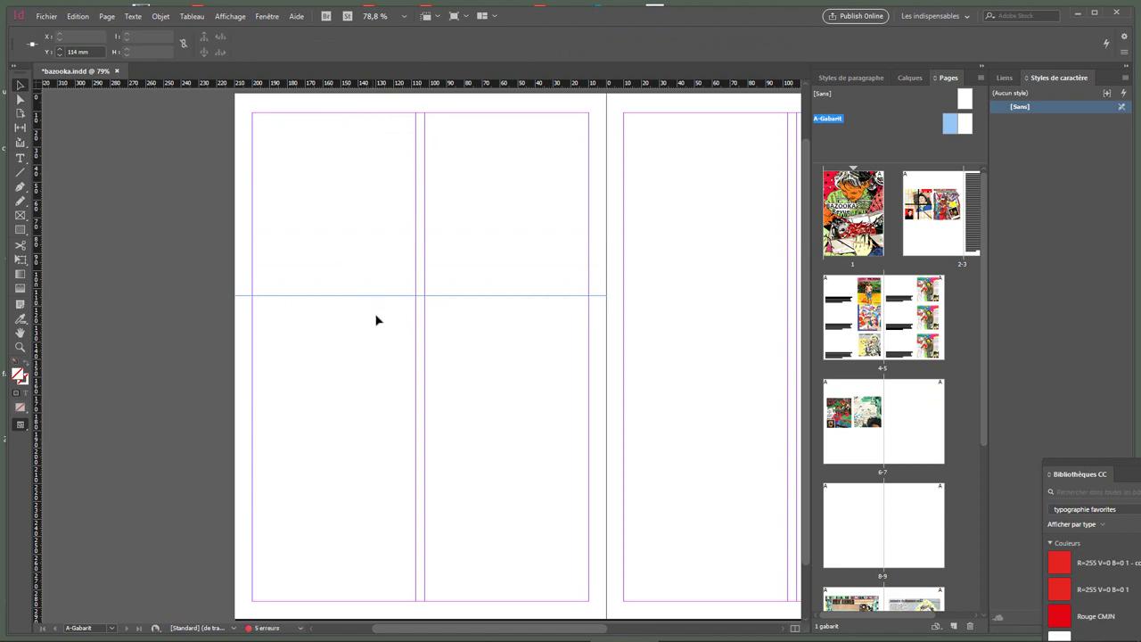
left_click(370, 294)
Step: Review the Units and Increments and Grids preferences, dismiss them, and reselect the horizontal guide on the master's left-hand page
left_click(77, 16)
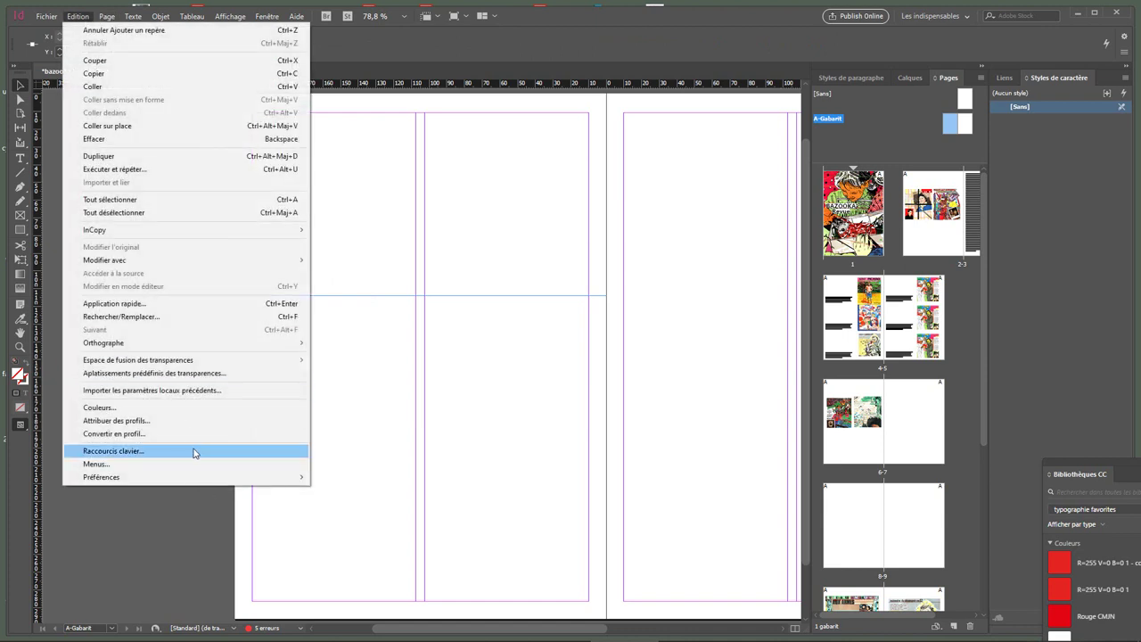
mouse_move(183, 478)
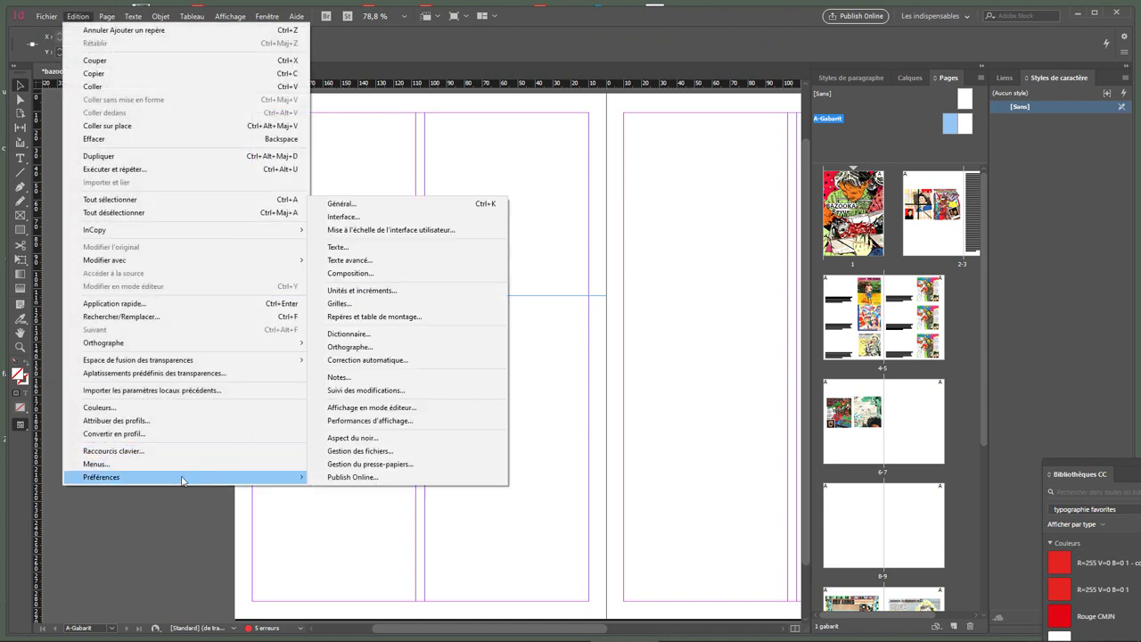
left_click(376, 293)
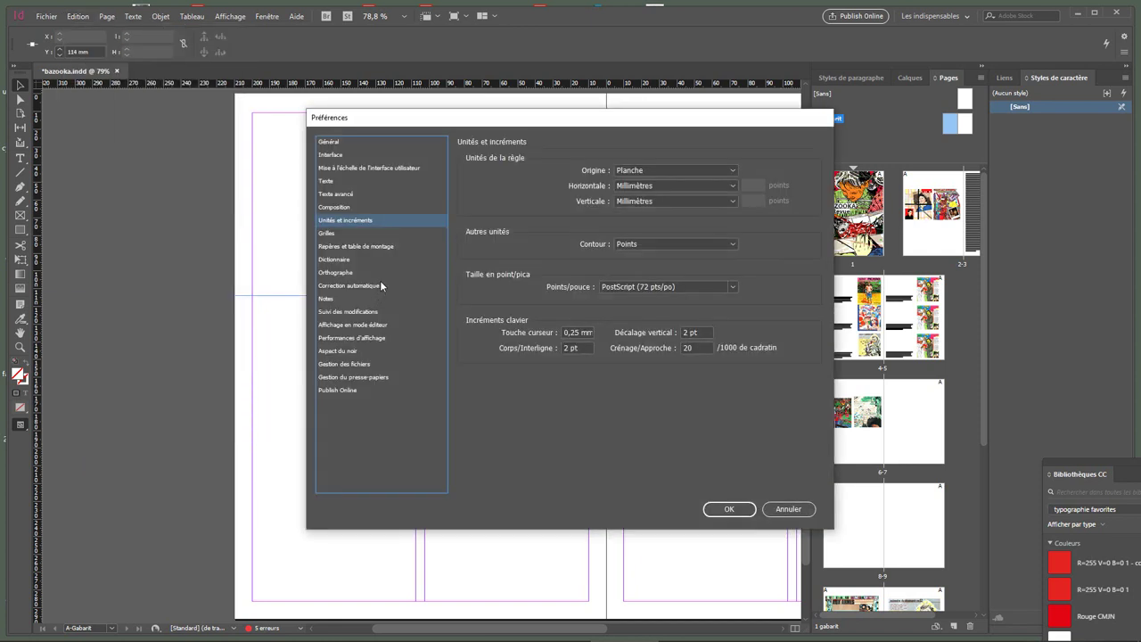
left_click(334, 235)
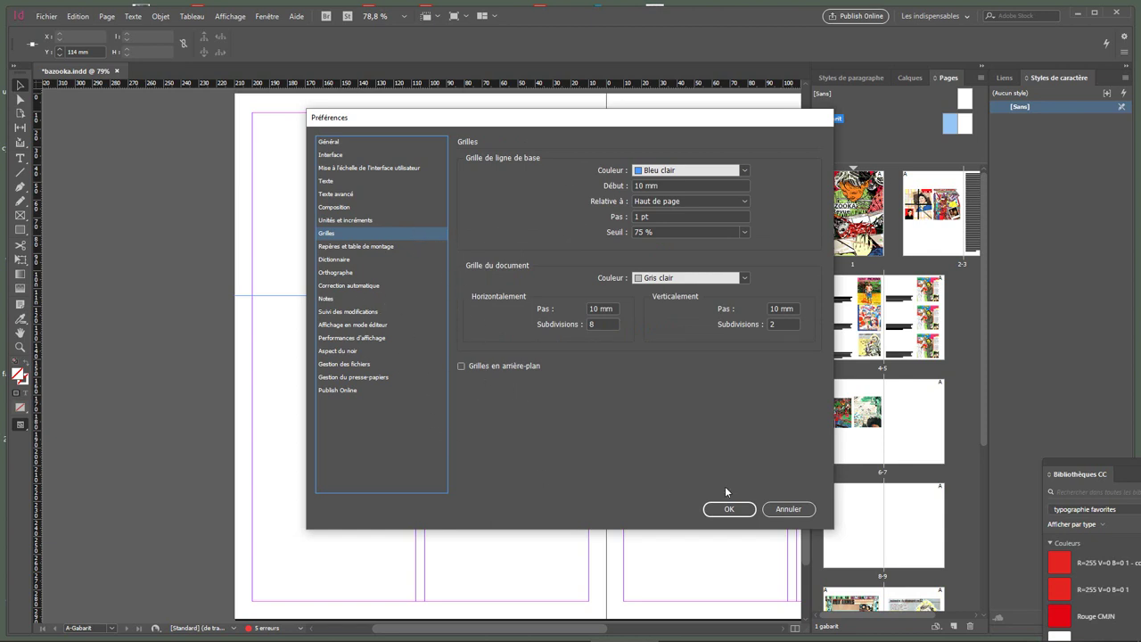
left_click(788, 508)
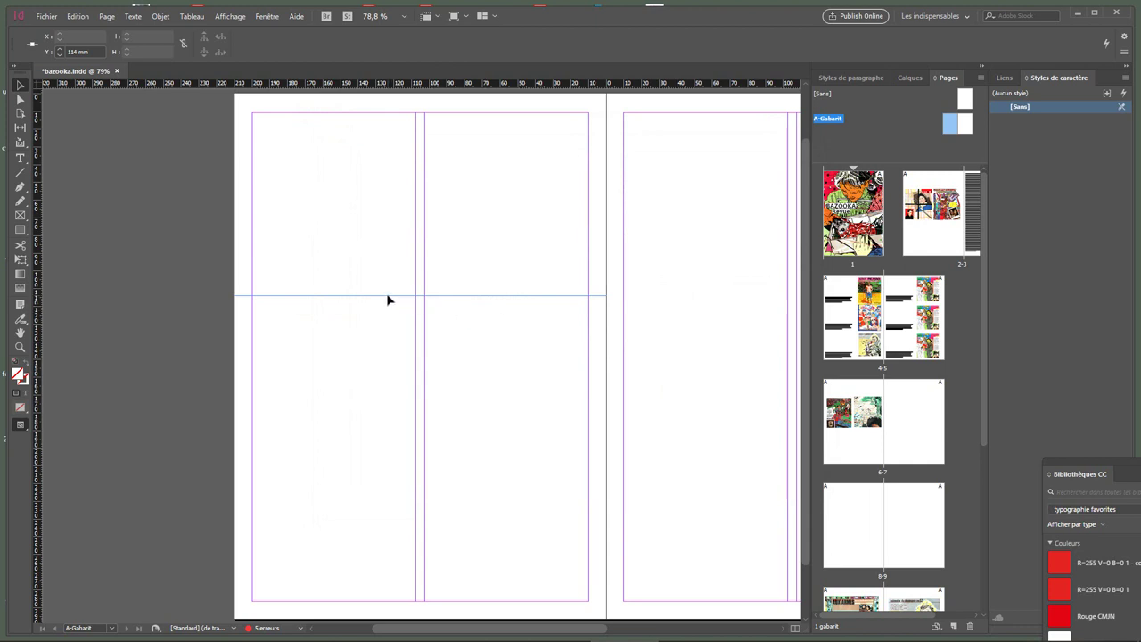
left_click(471, 379)
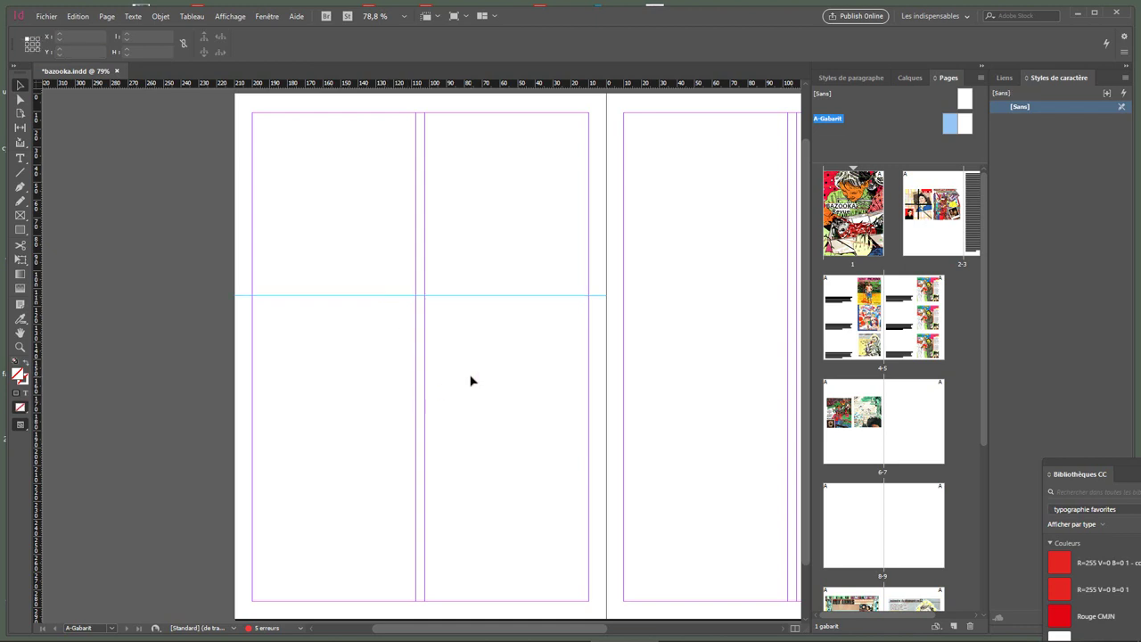
left_click(448, 297)
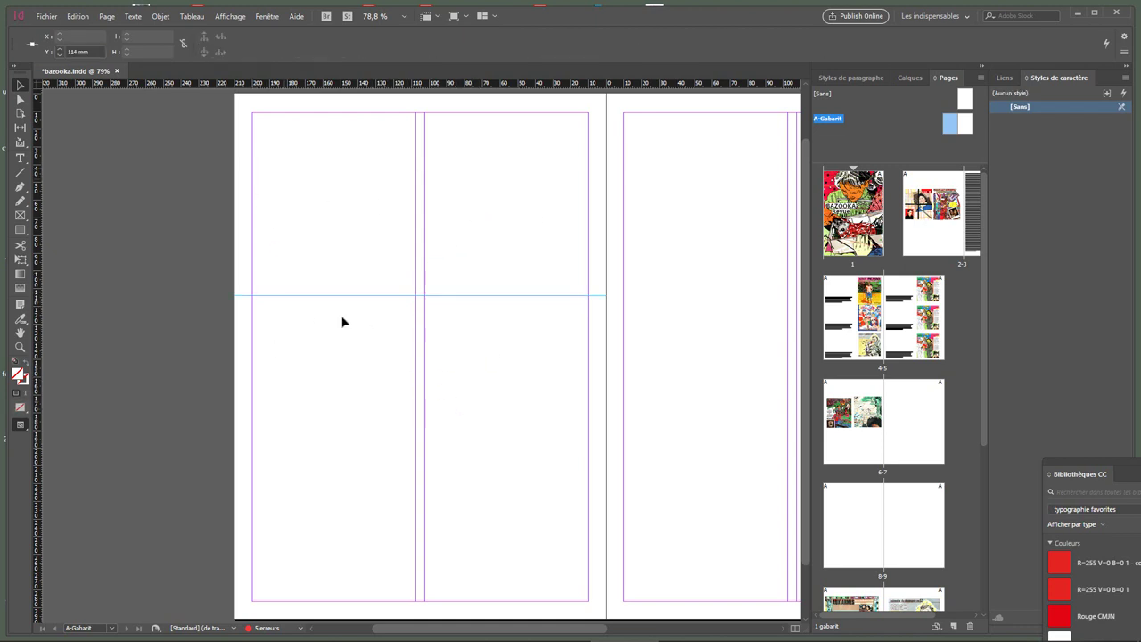